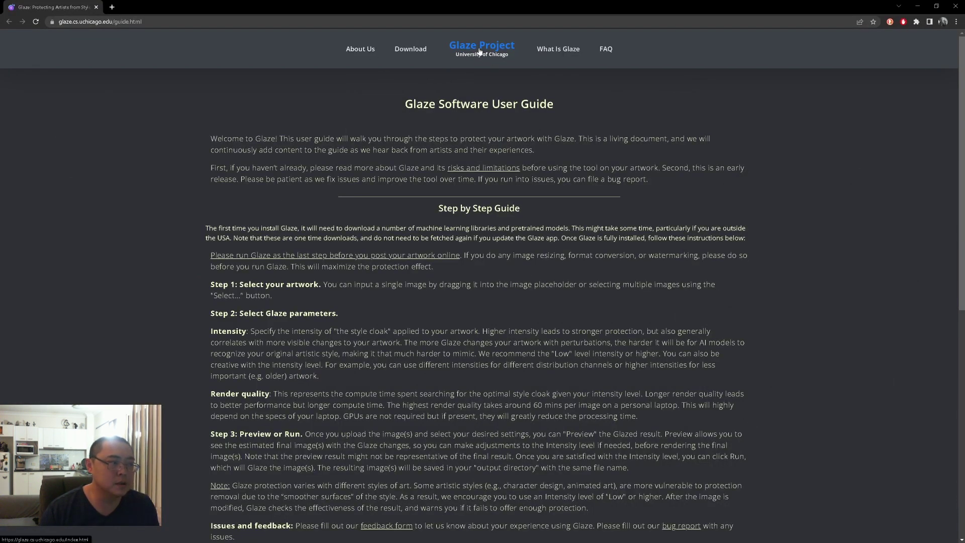
# Go back to the Glaze Project home page and jump to its Downloads section
pyautogui.click(480, 50)
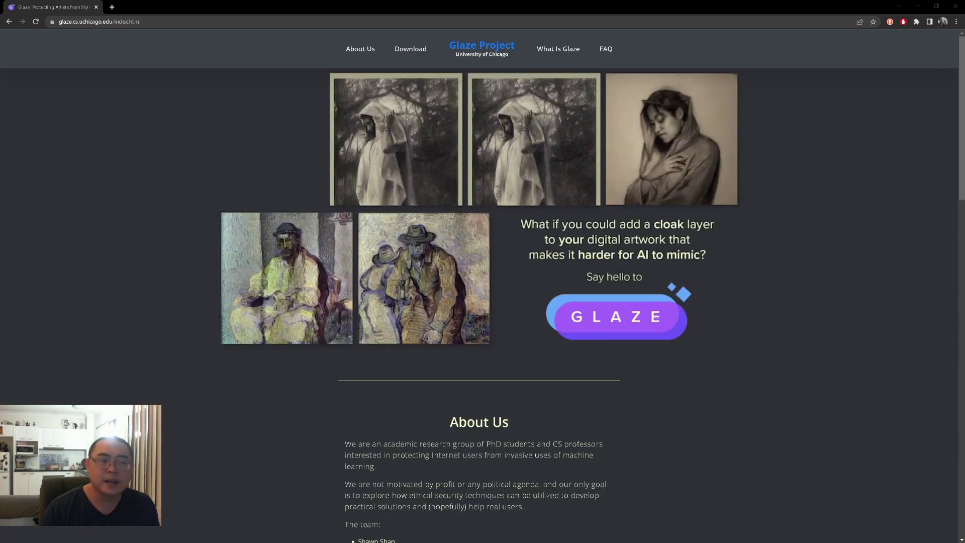
pyautogui.scroll(-1, 752, 276)
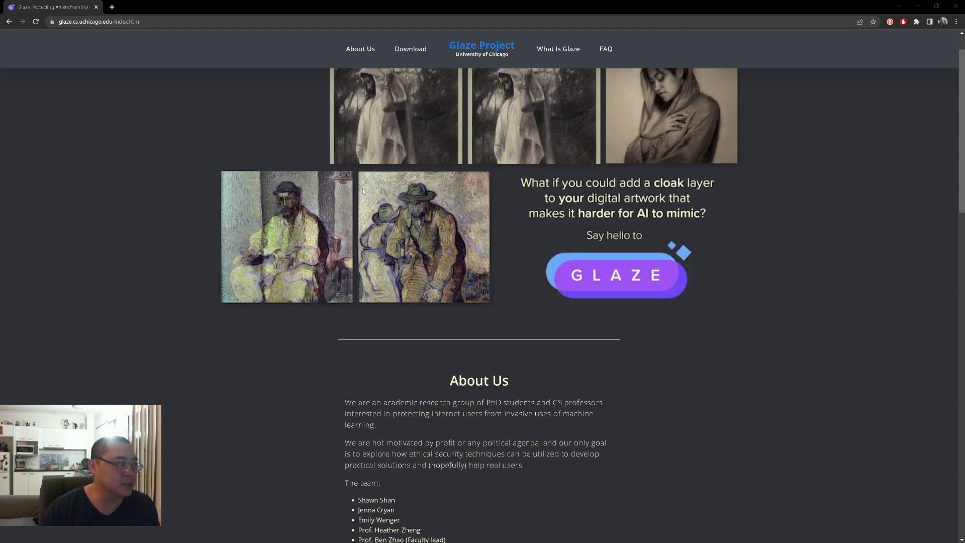
pyautogui.scroll(-15, 490, 165)
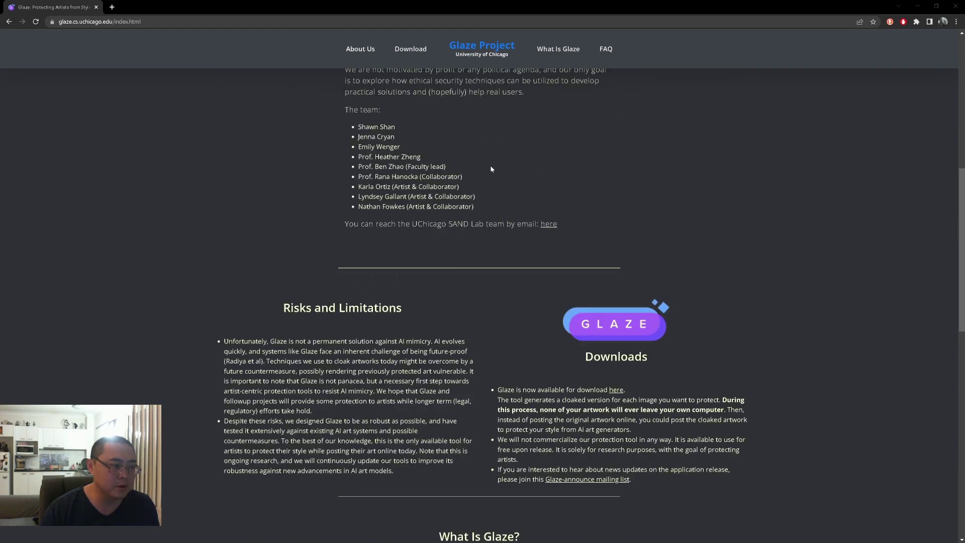
pyautogui.scroll(-4, 490, 170)
pyautogui.scroll(2, 490, 169)
pyautogui.scroll(-3, 384, 269)
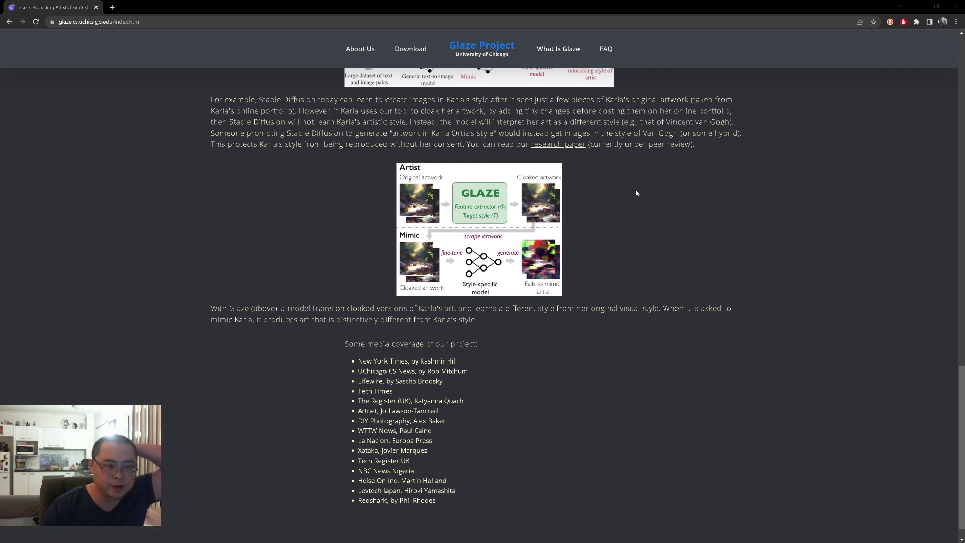
pyautogui.scroll(12, 620, 203)
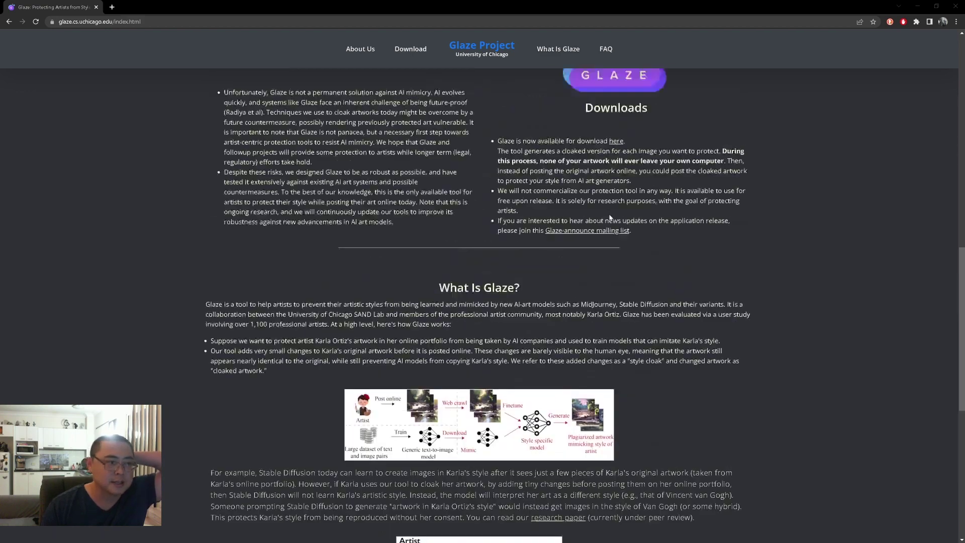
pyautogui.scroll(6, 535, 159)
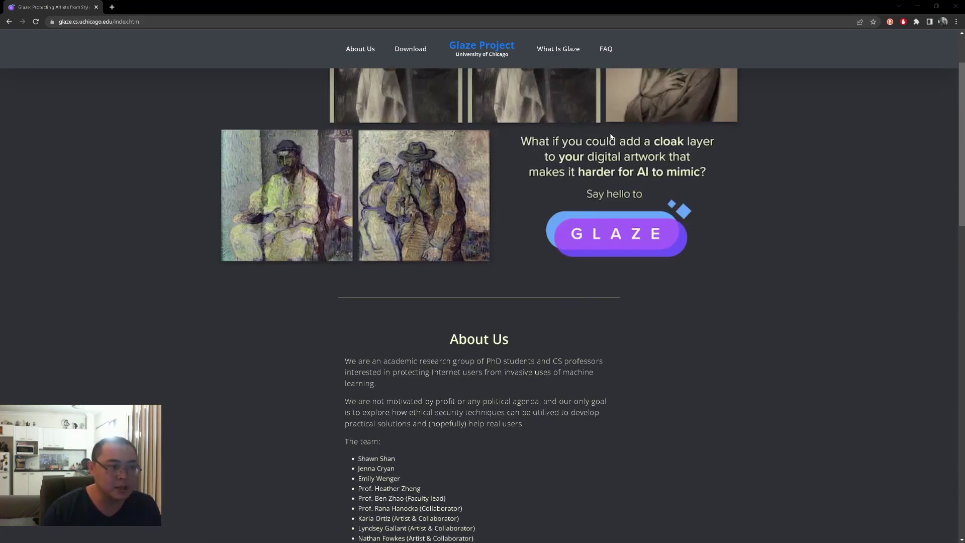
pyautogui.click(425, 49)
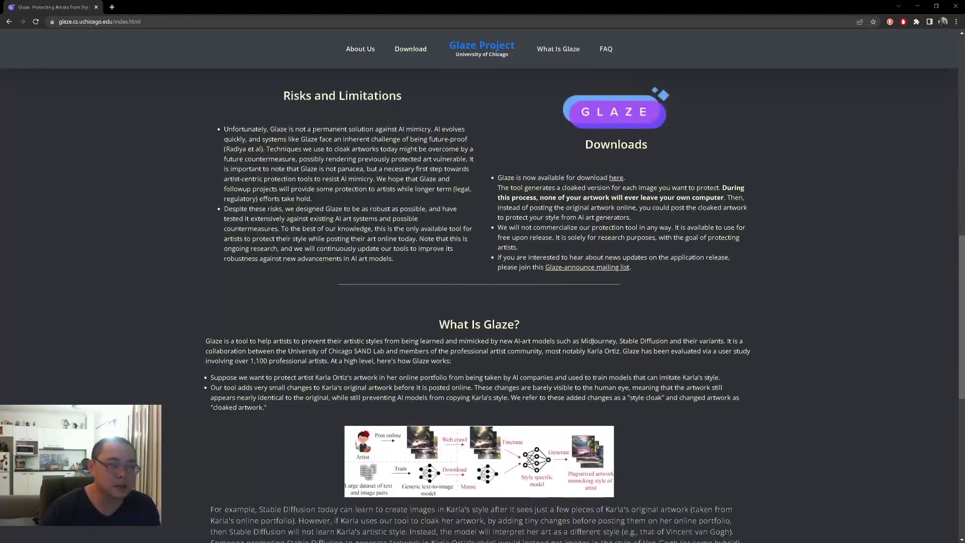
# Open the Download Glaze (Beta) page, view its download links, then minimize the browser
pyautogui.click(616, 178)
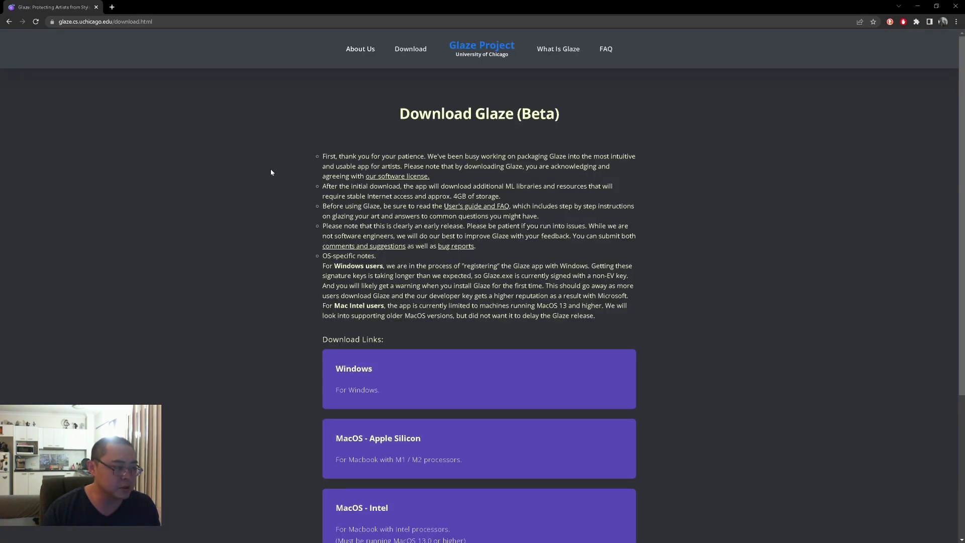
pyautogui.scroll(-2, 271, 168)
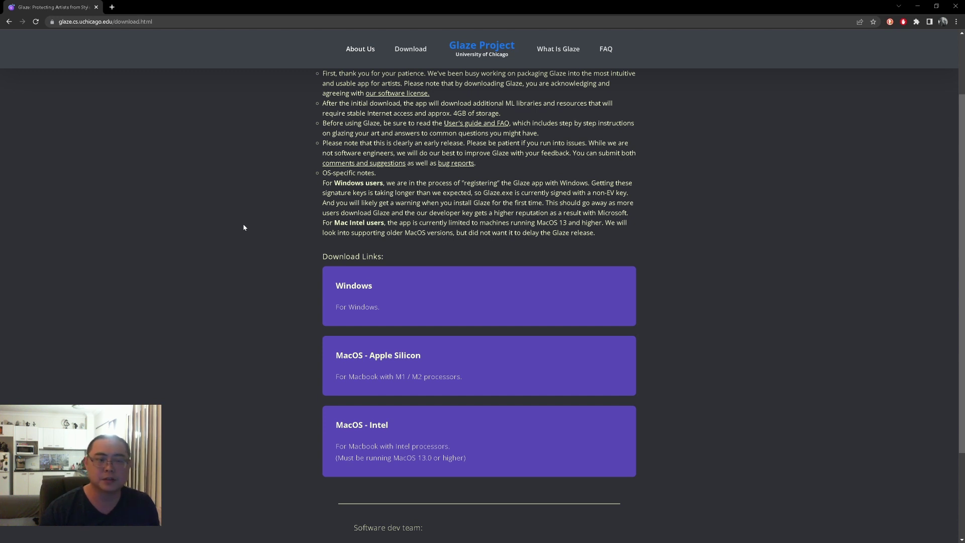
pyautogui.click(918, 6)
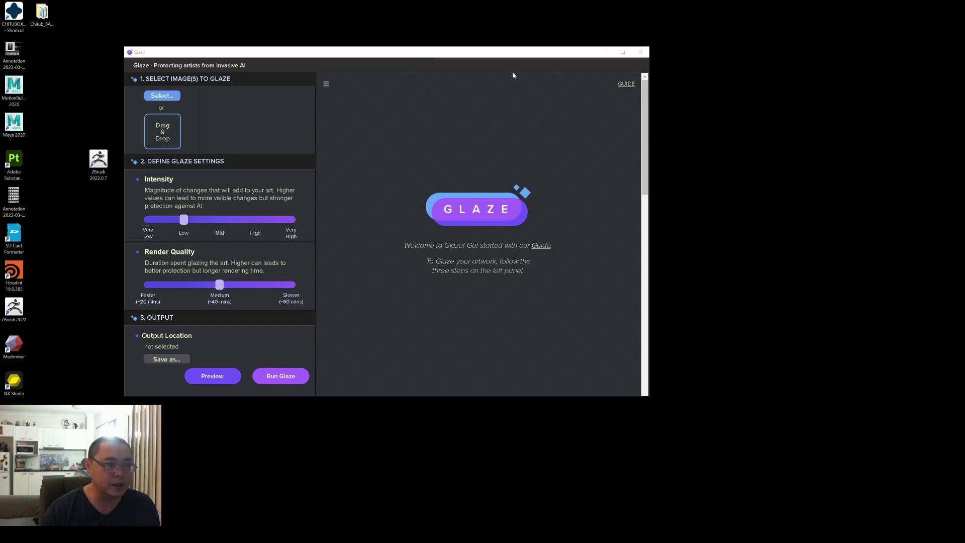
# Load _webmarked.jpg from the confessor folder into Glaze as the image to glaze
pyautogui.click(499, 57)
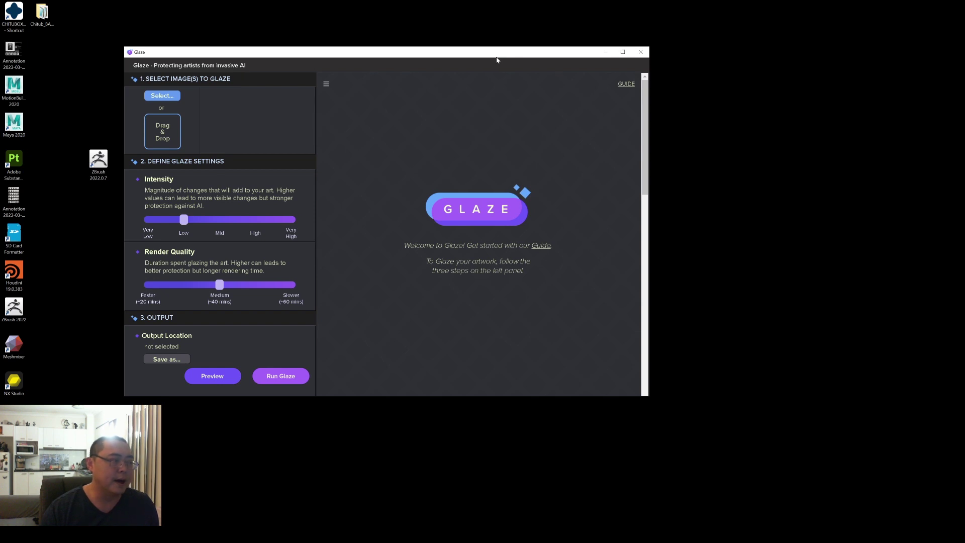
pyautogui.click(174, 96)
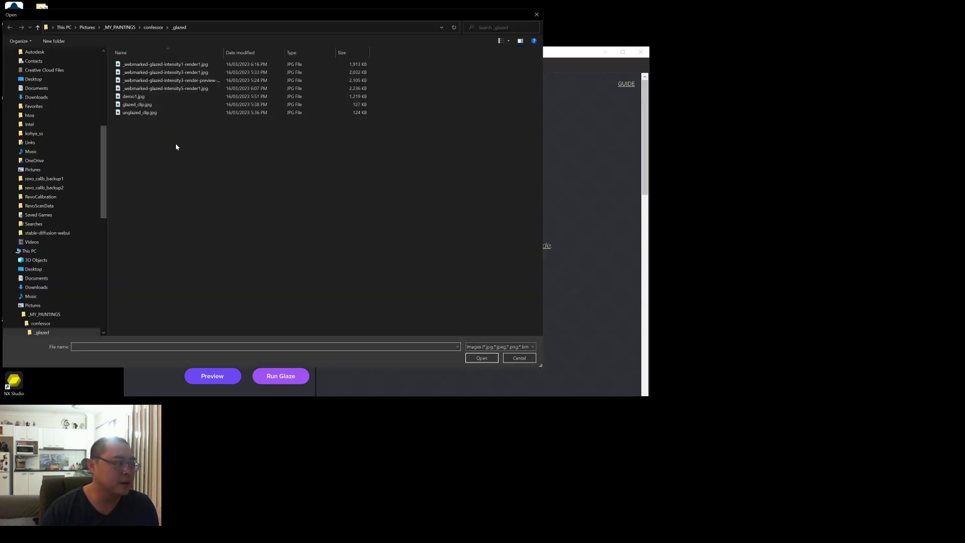
pyautogui.rightClick(163, 132)
pyautogui.click(160, 27)
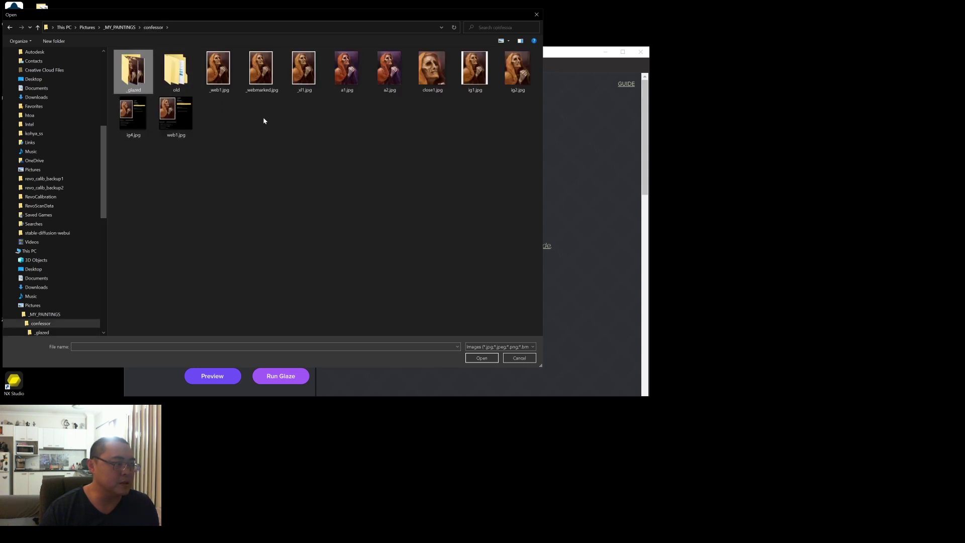
pyautogui.click(297, 130)
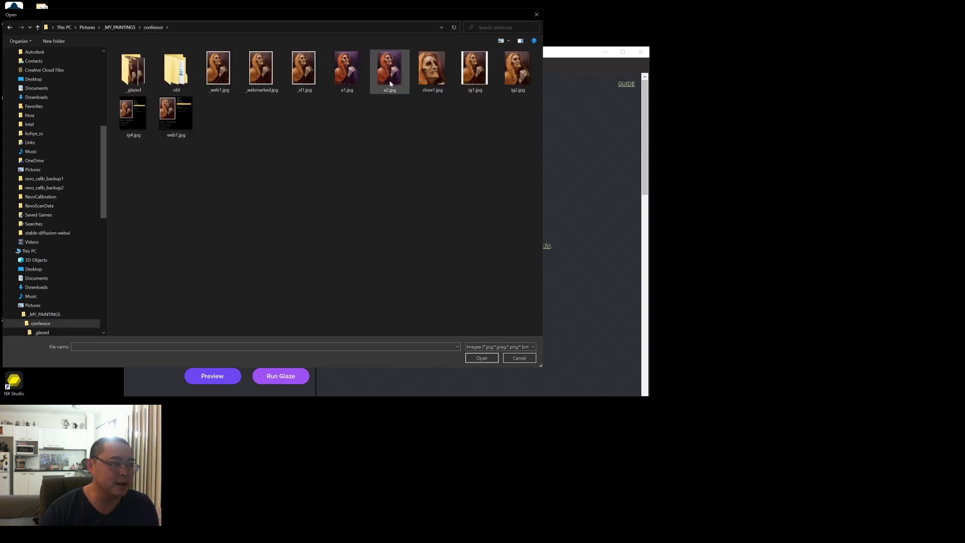
pyautogui.click(261, 70)
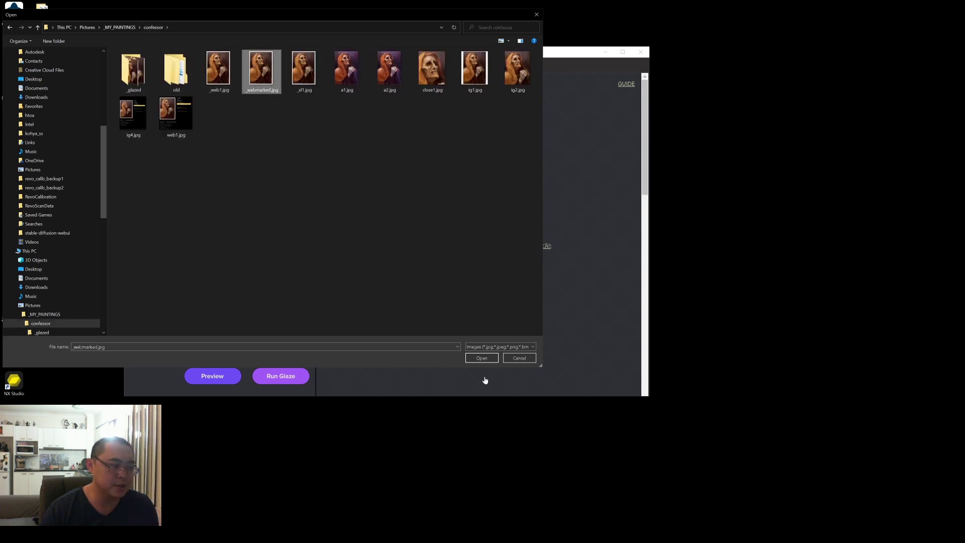
pyautogui.click(481, 358)
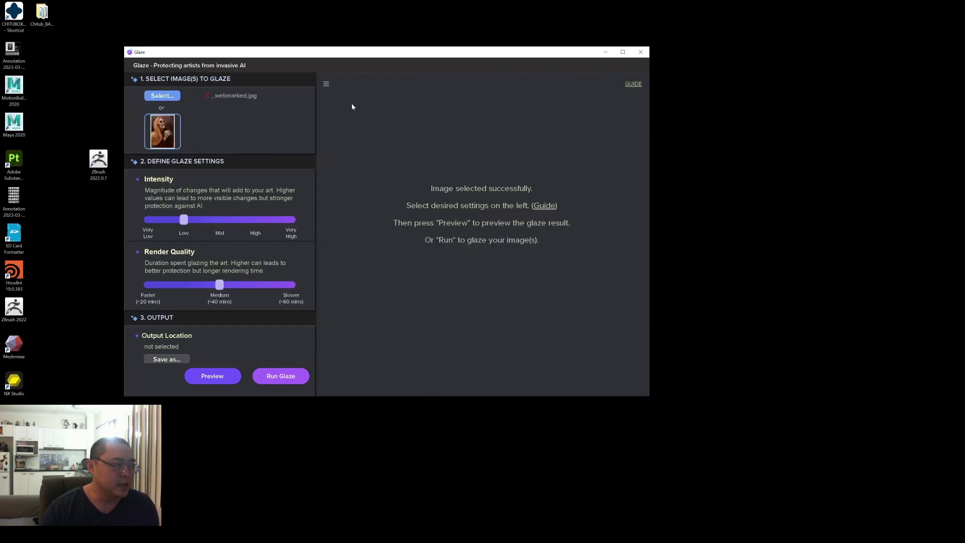
# Maximize Glaze, raise Intensity to Mid, and switch to the _glazed output folder
pyautogui.doubleClick(360, 52)
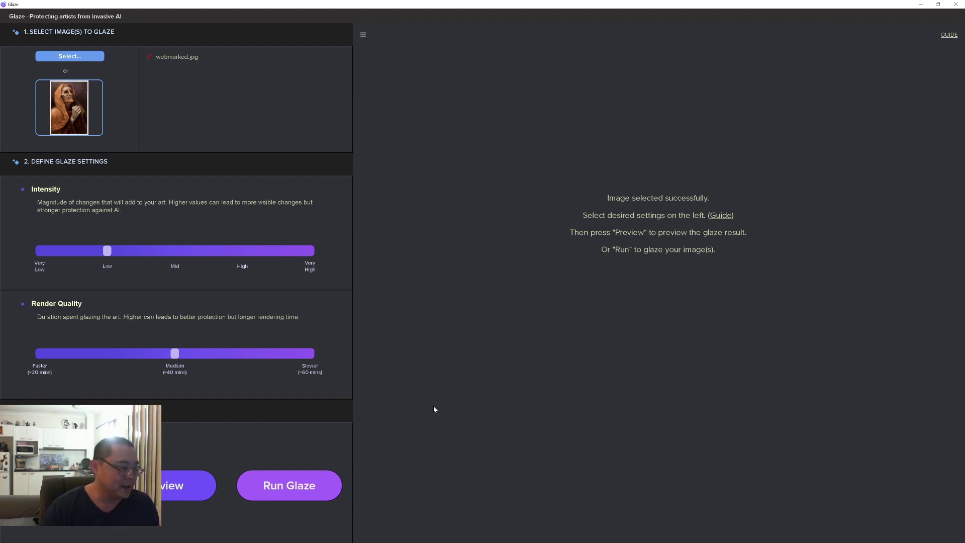
pyautogui.click(172, 252)
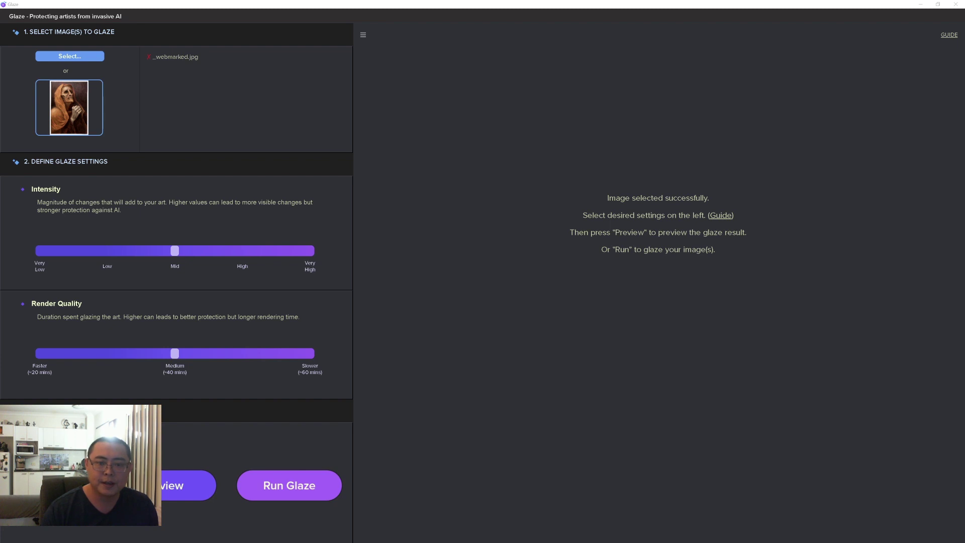
pyautogui.hotkey('alt', 'Tab')
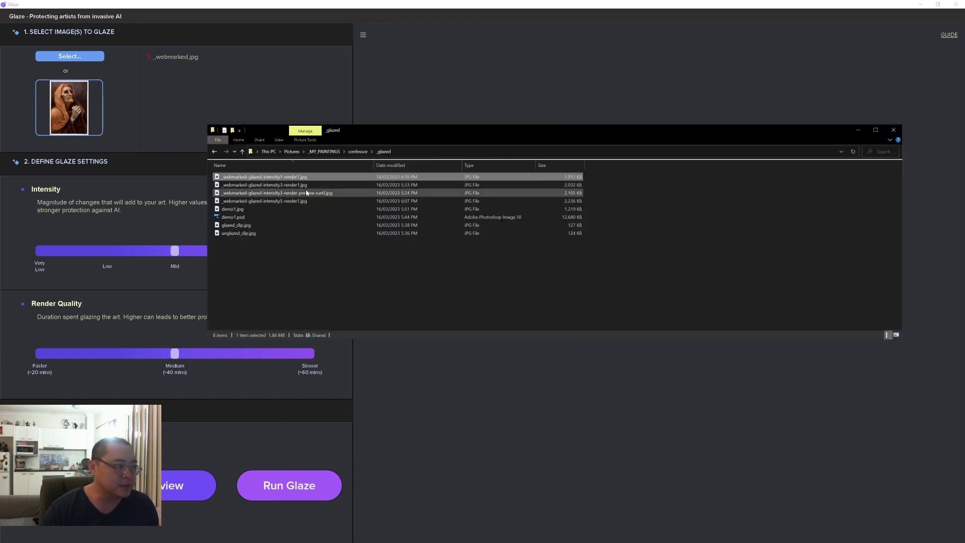
# Minimize the folder window and render a Mid-intensity glaze preview of the painting
pyautogui.click(859, 131)
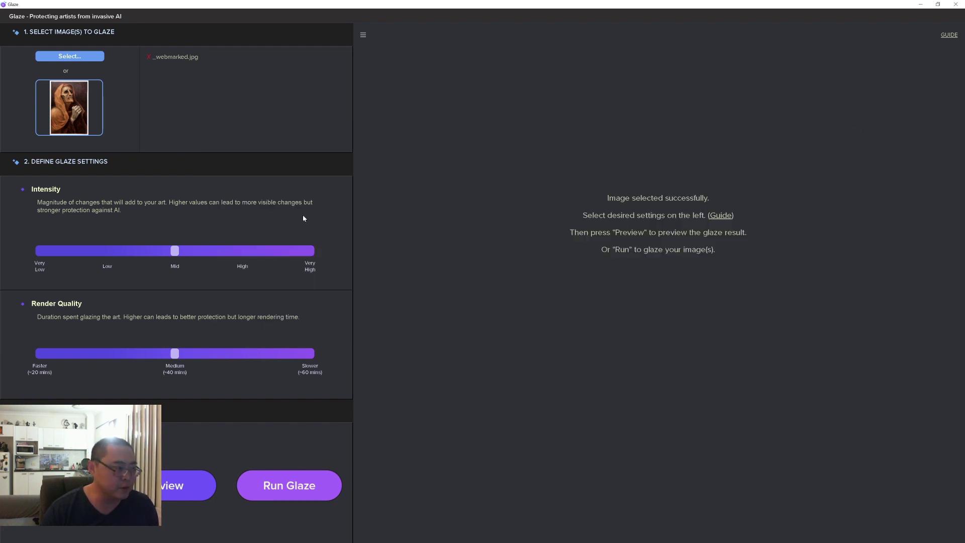
pyautogui.click(179, 490)
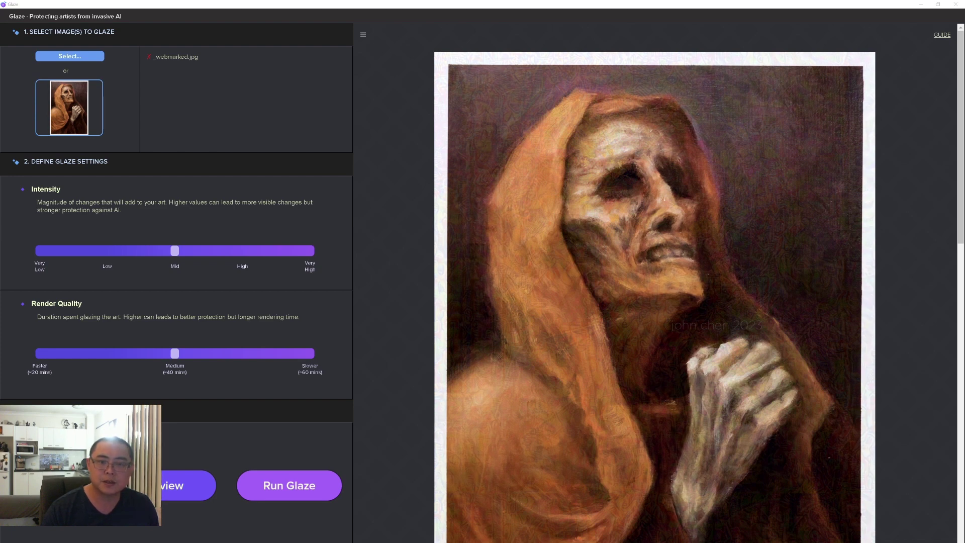
# Open _webmarked-glazed-intensity1-render1.jpg from the _glazed folder in Photos
pyautogui.hotkey('alt', 'Tab')
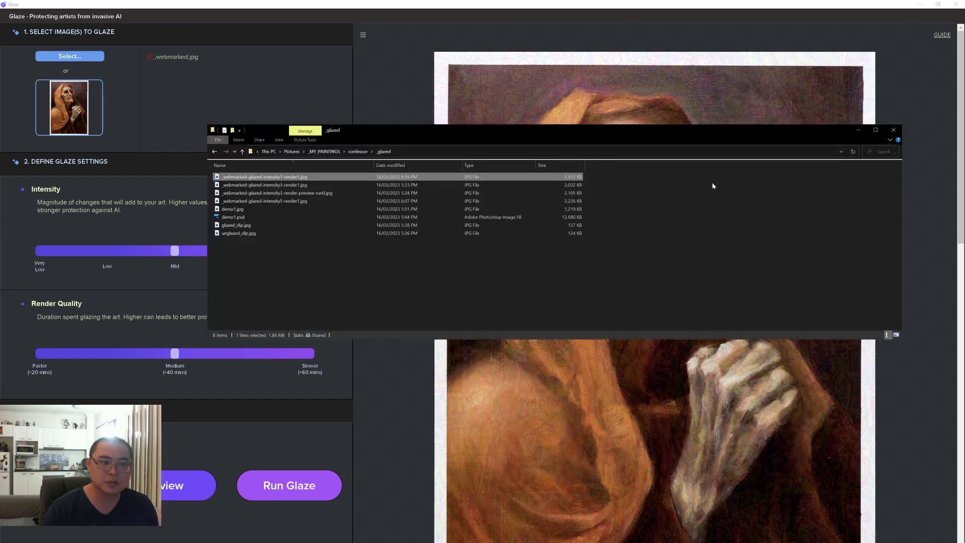
pyautogui.click(327, 190)
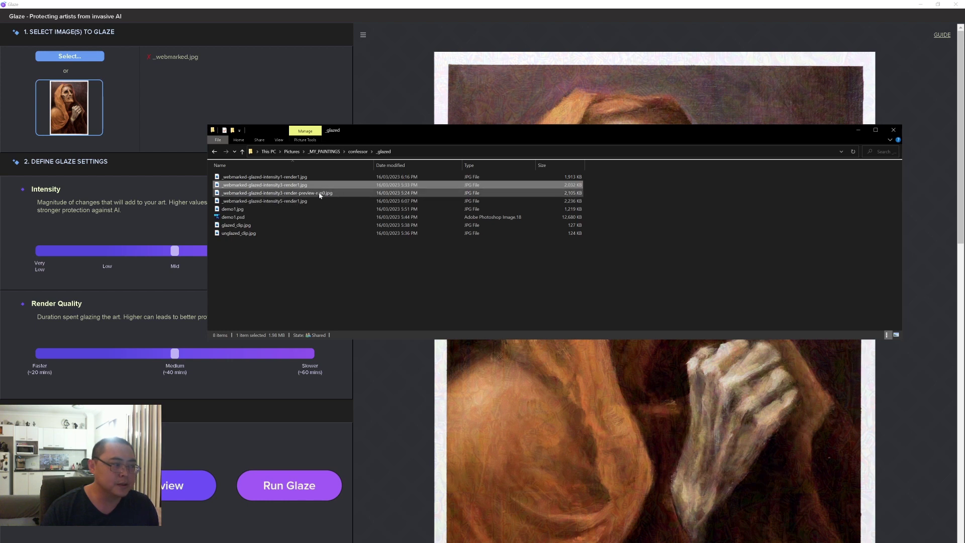
pyautogui.click(320, 177)
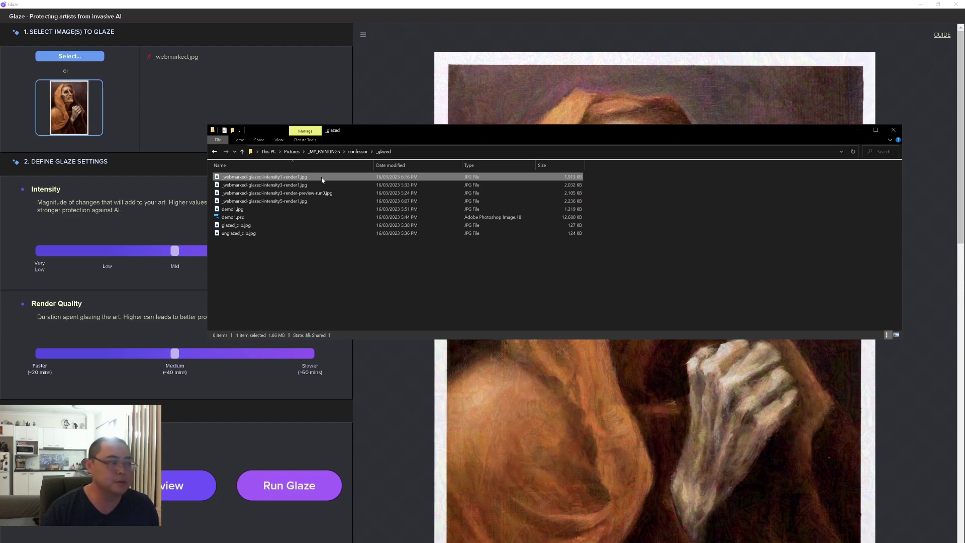
pyautogui.doubleClick(313, 178)
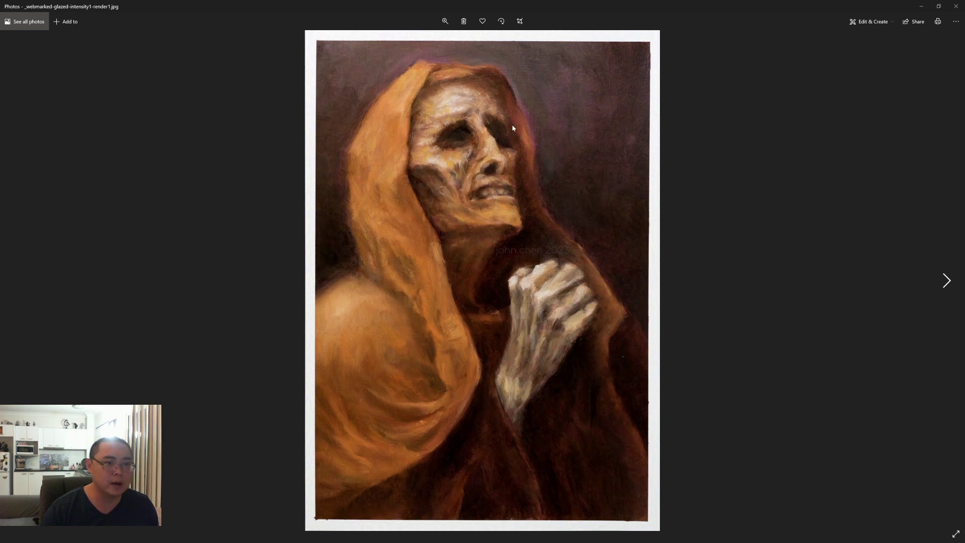
# View the intensity-1 render at actual size and pan to its top edge
pyautogui.rightClick(364, 107)
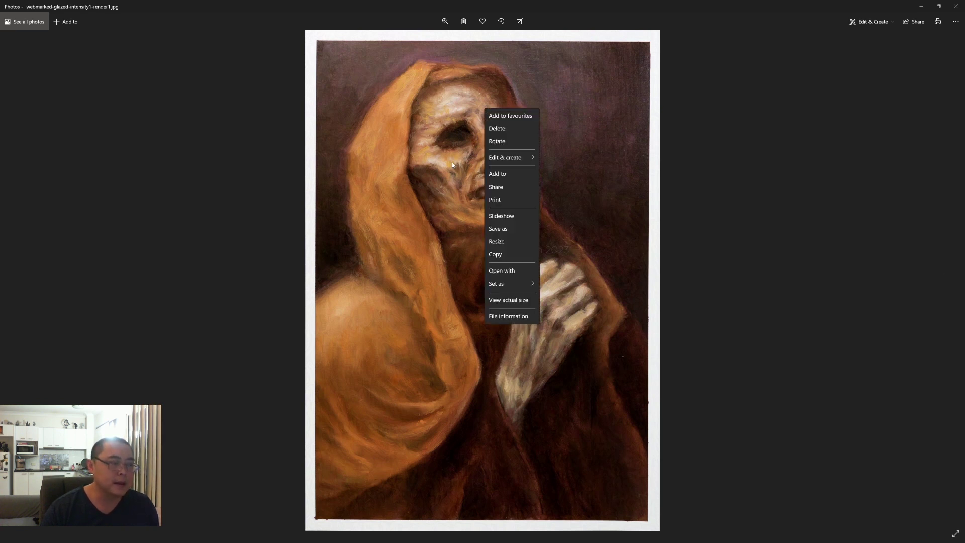
pyautogui.click(522, 304)
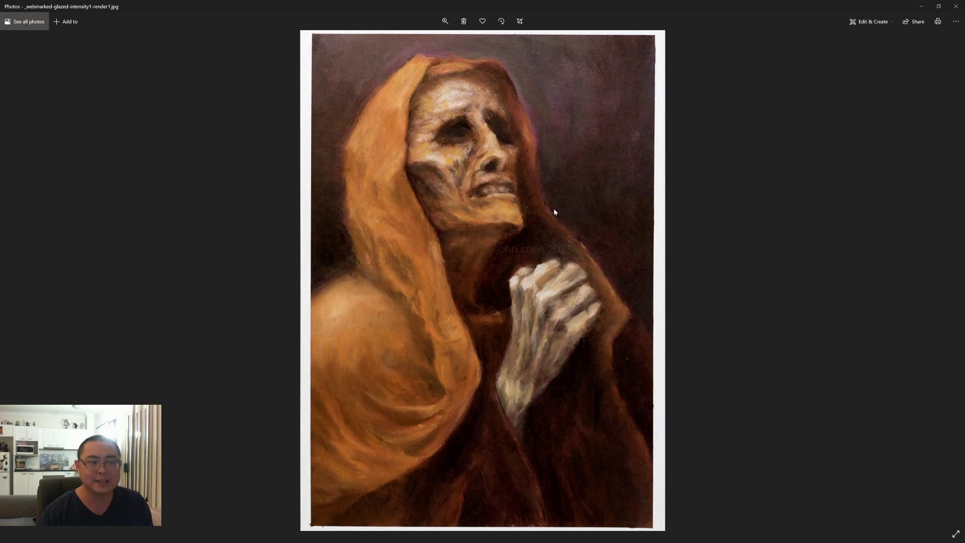
pyautogui.scroll(2, 426, 183)
pyautogui.moveTo(427, 182); pyautogui.dragTo(435, 224)
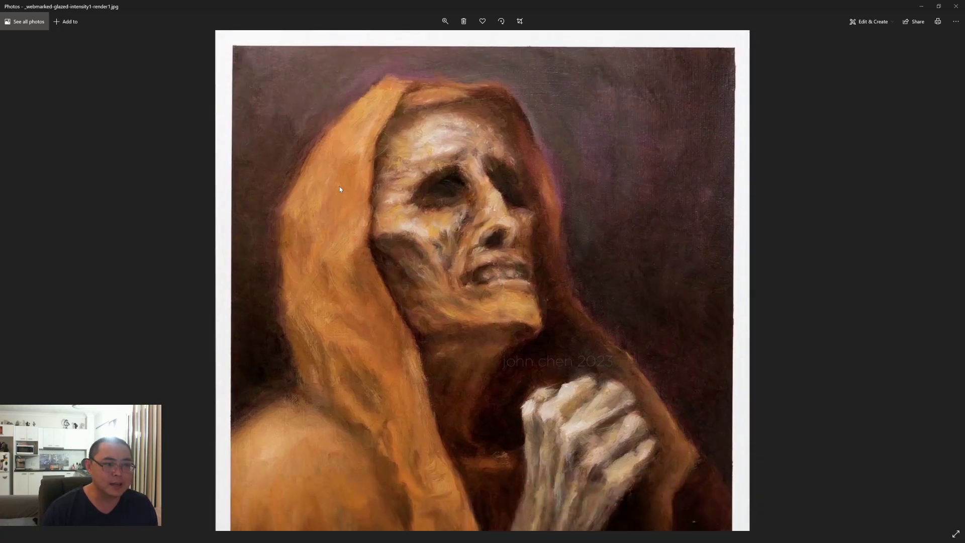
# Zoom in and frame the face, then advance to the intensity-3 render
pyautogui.scroll(1, 284, 202)
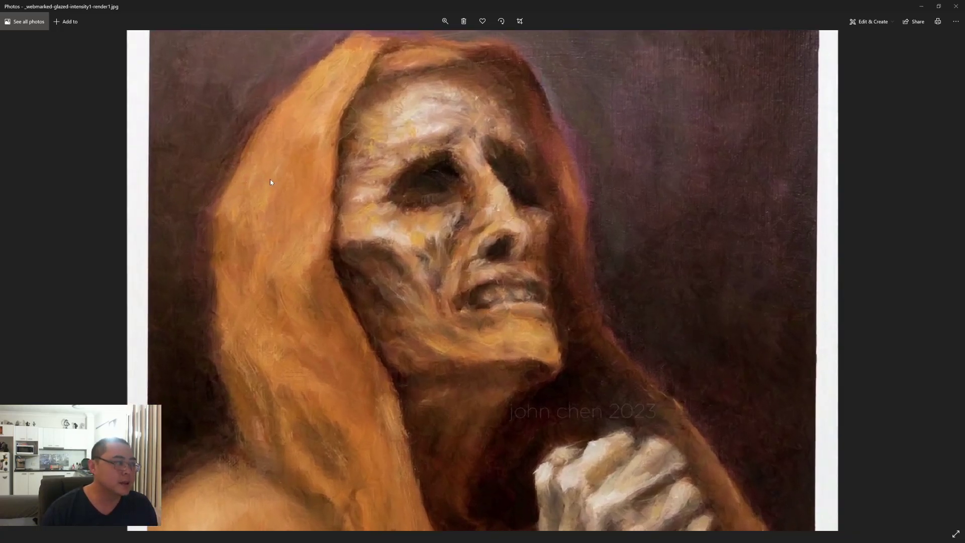
pyautogui.scroll(1, 276, 305)
pyautogui.moveTo(277, 305); pyautogui.dragTo(181, 158)
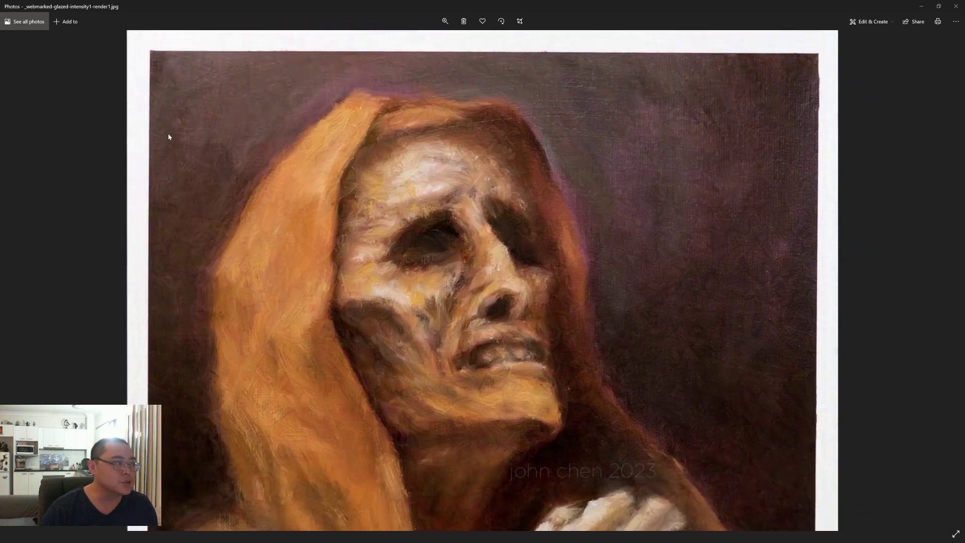
pyautogui.scroll(2, 167, 132)
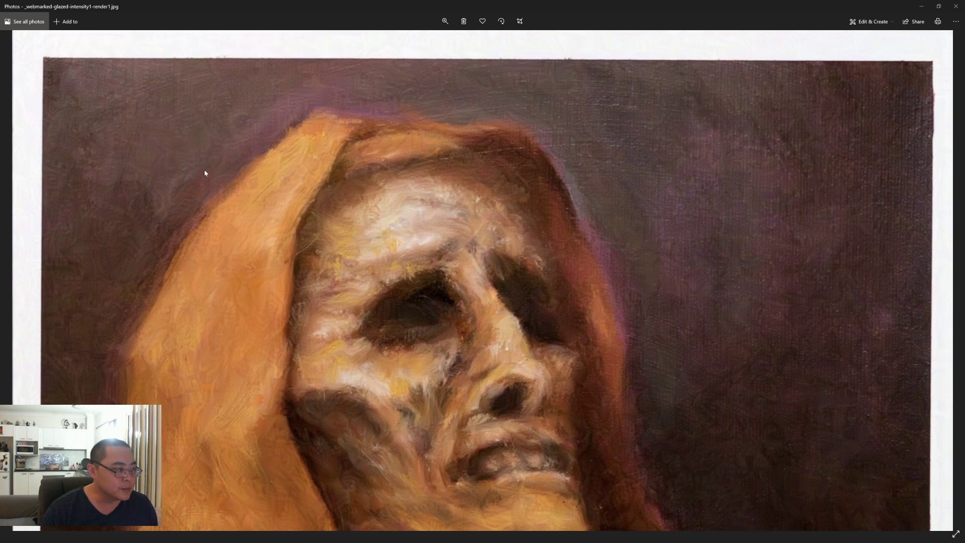
pyautogui.moveTo(85, 308); pyautogui.dragTo(142, 286)
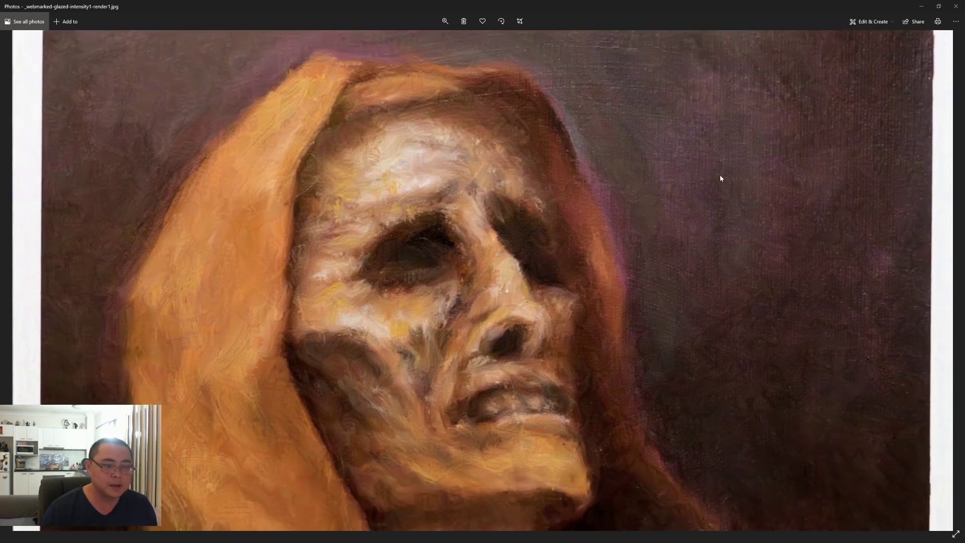
pyautogui.scroll(-5, 720, 179)
pyautogui.press('Right')
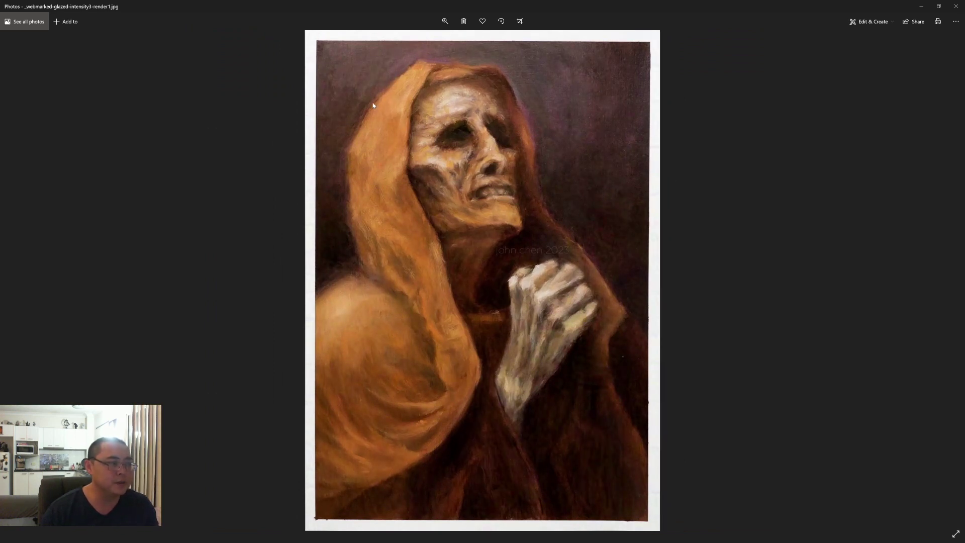
# View the intensity-3 render at actual size, zoomed in on the hooded figure's face
pyautogui.rightClick(355, 95)
pyautogui.click(325, 95)
pyautogui.scroll(5, 325, 94)
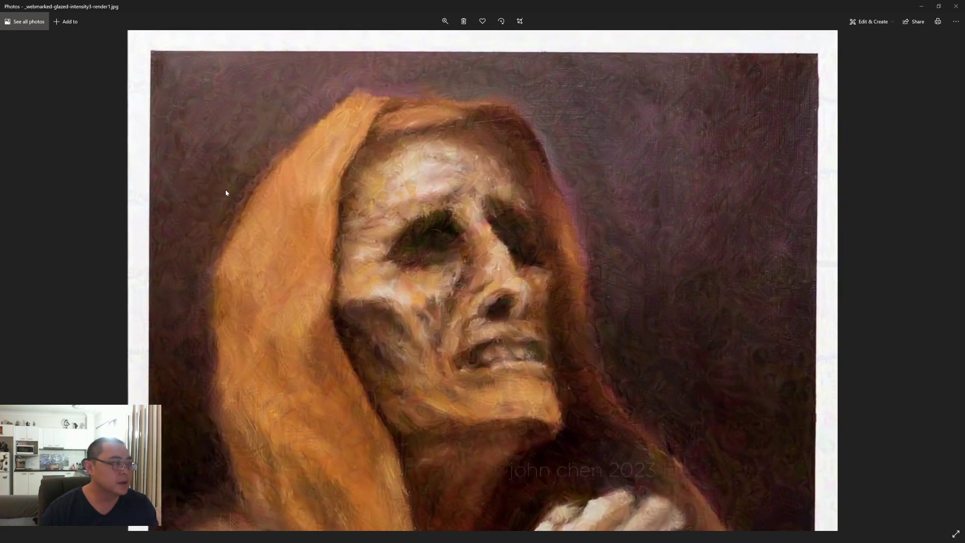
pyautogui.scroll(3, 213, 122)
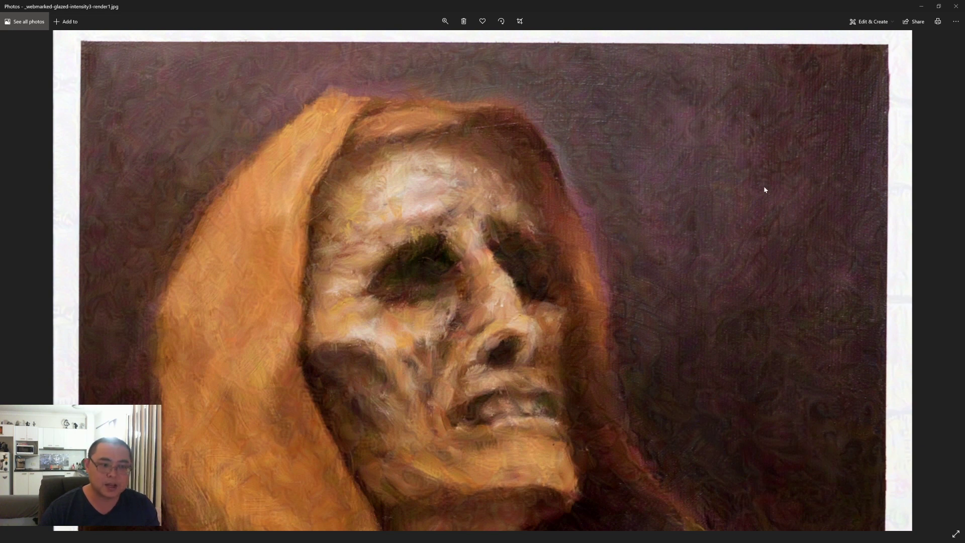
pyautogui.scroll(-2, 638, 275)
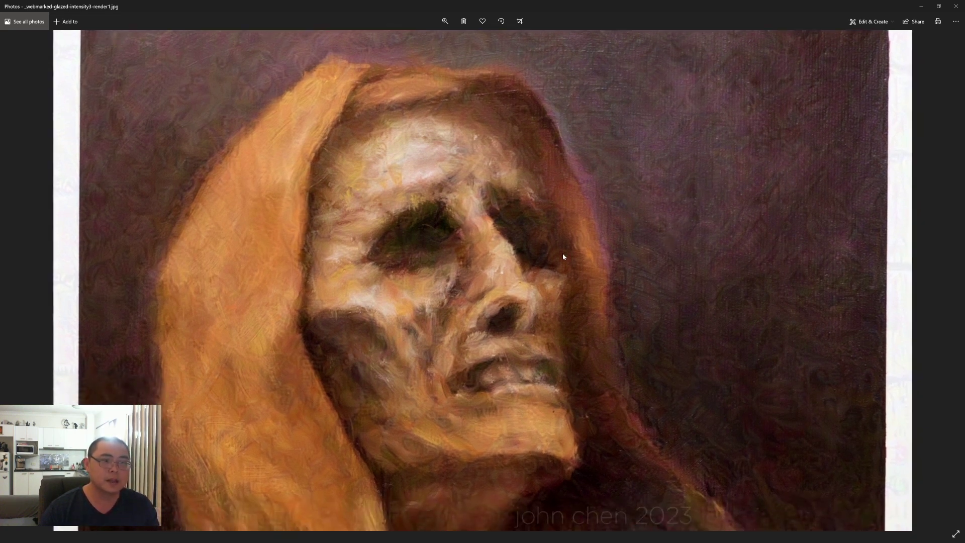
# Zoom out and flip between the intensity-3 preview and the intensity-5 render
pyautogui.scroll(-5, 501, 232)
pyautogui.scroll(-3, 448, 97)
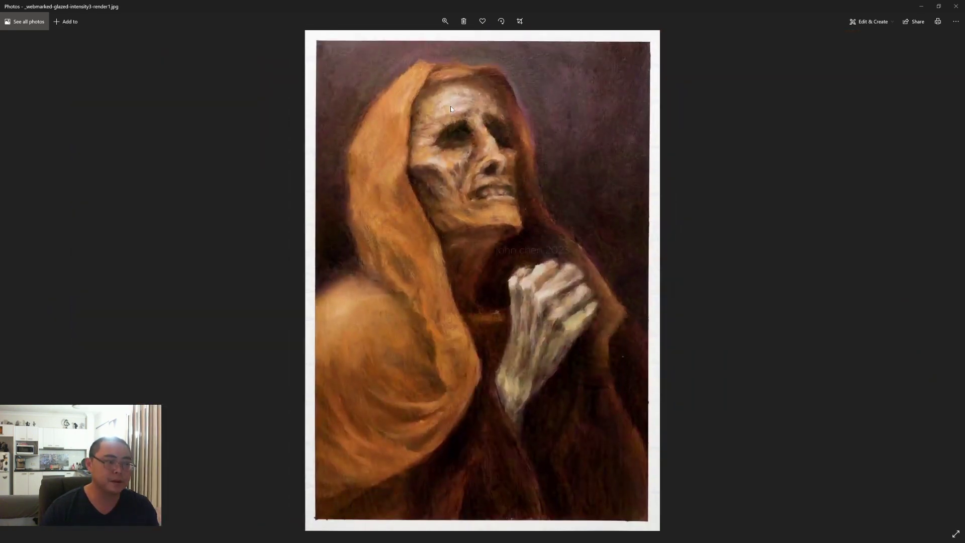
pyautogui.press('Left')
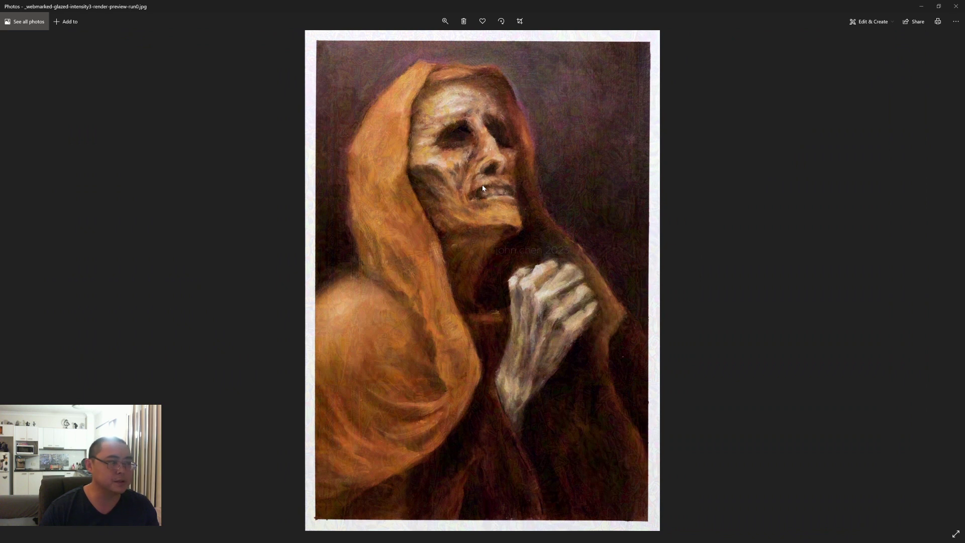
pyautogui.press('Right')
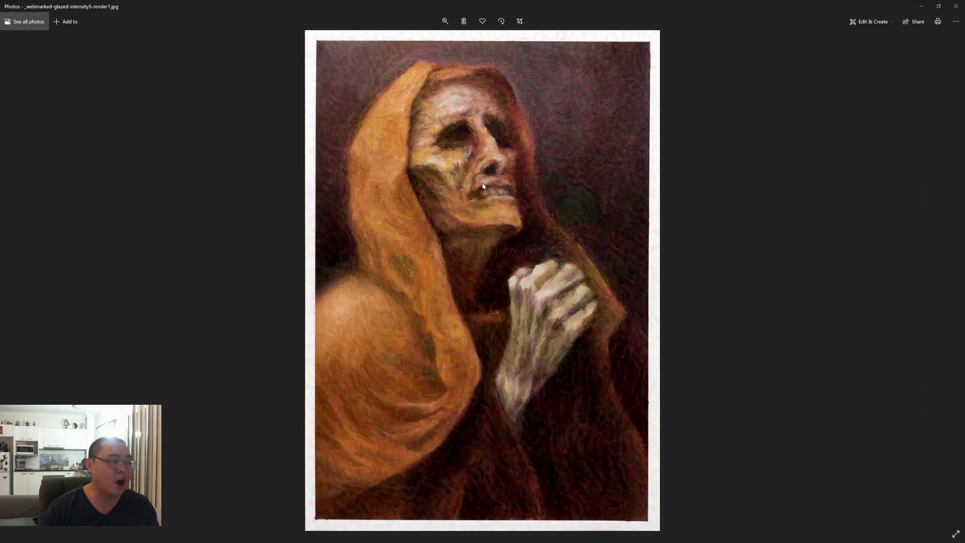
pyautogui.scroll(4, 517, 99)
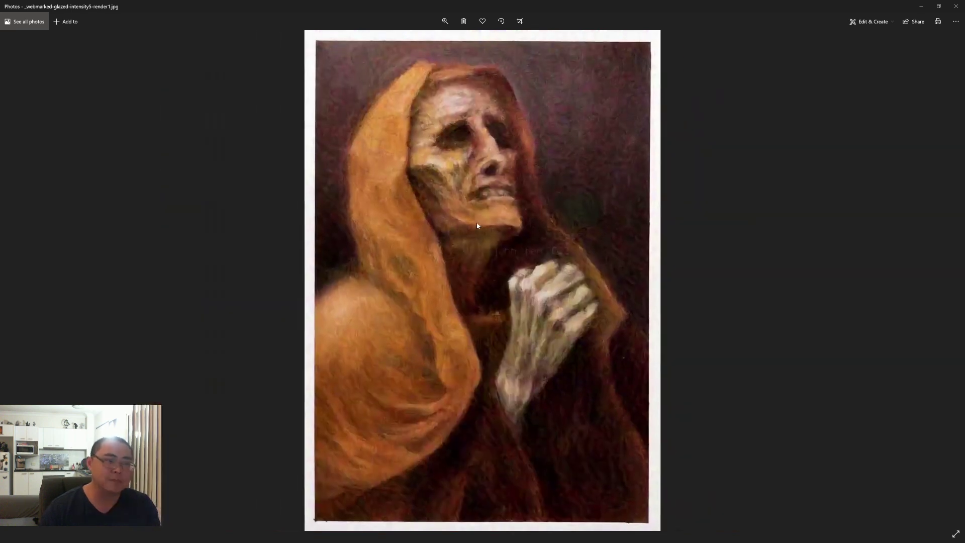
# Return to the intensity-3 preview zoomed on the hood, then switch to the _glazed folder
pyautogui.press('Right')
pyautogui.scroll(3, 472, 122)
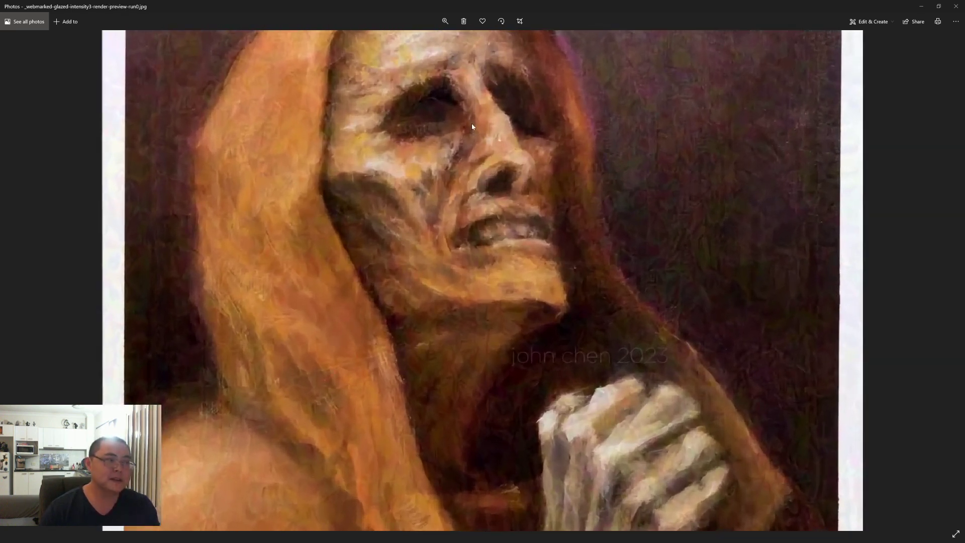
pyautogui.moveTo(472, 123); pyautogui.dragTo(486, 237)
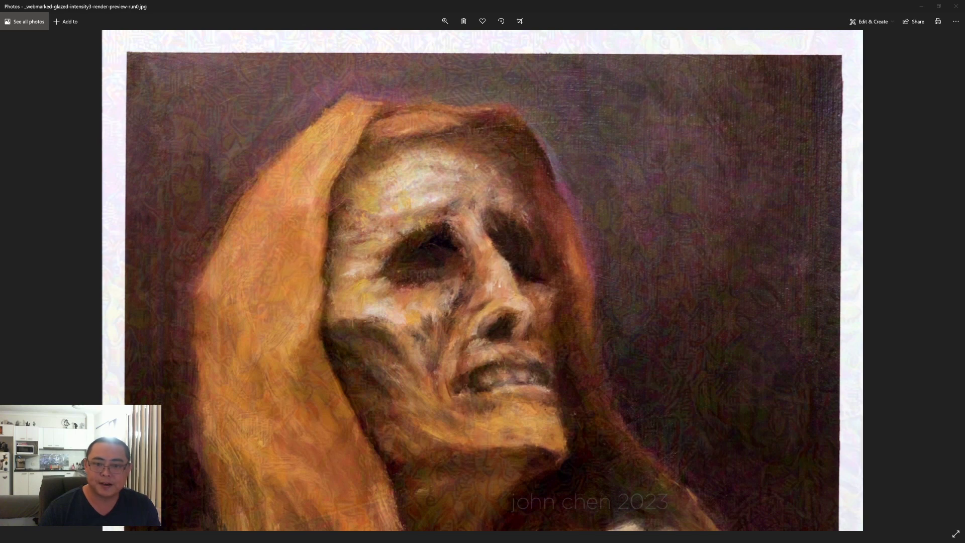
pyautogui.hotkey('alt', 'Tab')
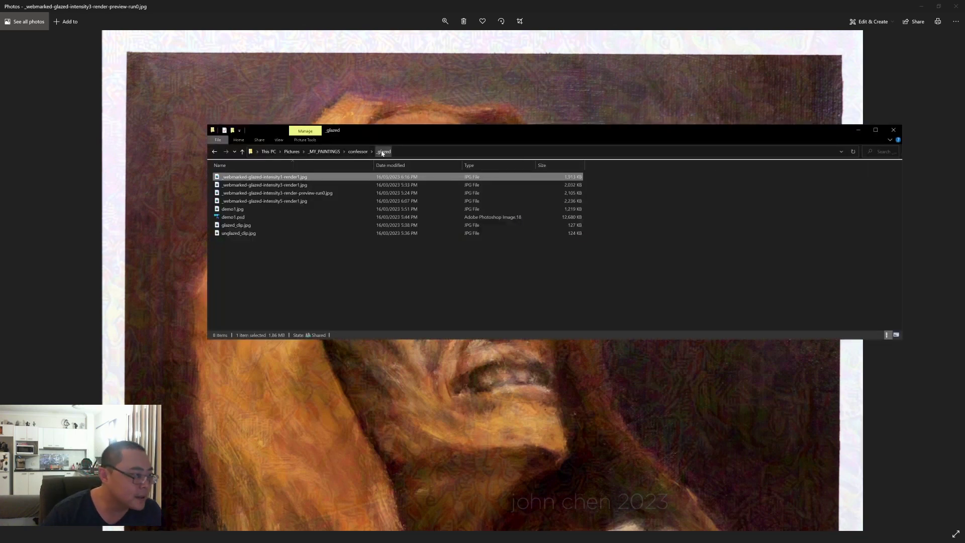
# Open the original _webmarked.jpg from the confessor folder and snap it beside the glazed render
pyautogui.click(358, 152)
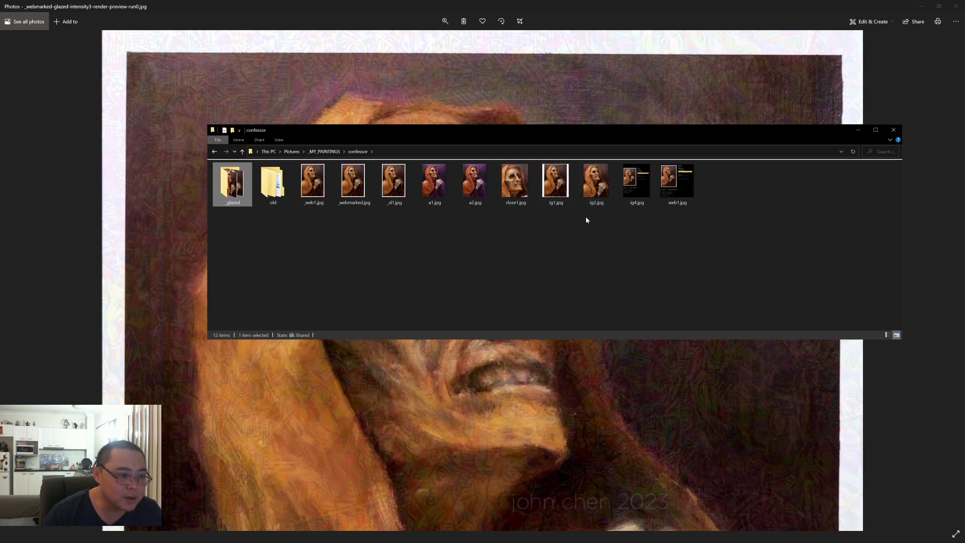
pyautogui.click(360, 191)
pyautogui.doubleClick(359, 190)
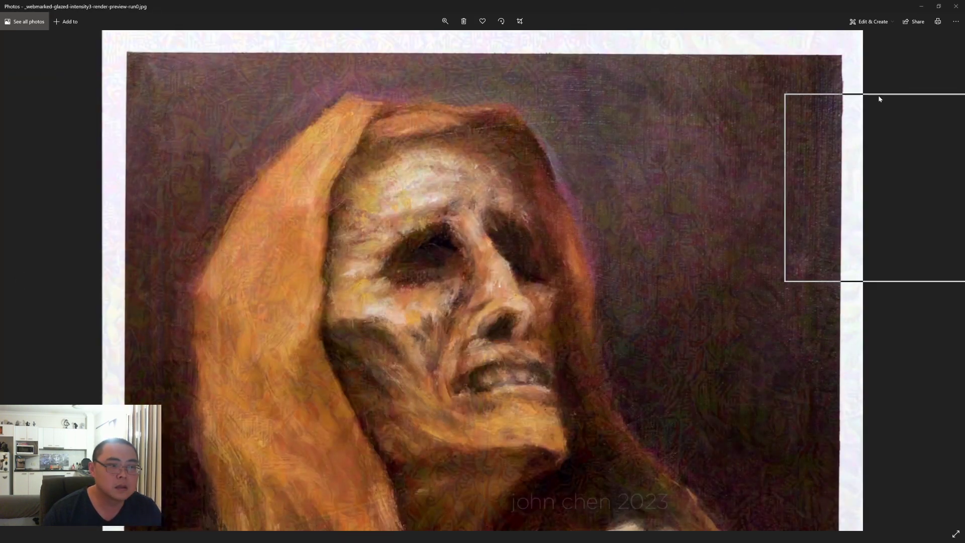
pyautogui.press('super+Right')
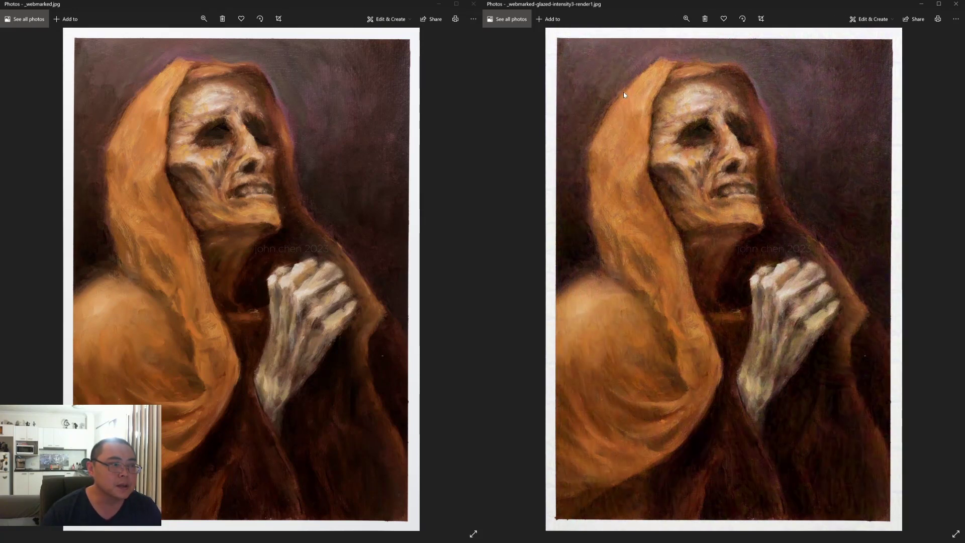
# Show the intensity3-render1 glazed image on the right, zoom in, and pan the original painting left
pyautogui.press('Right')
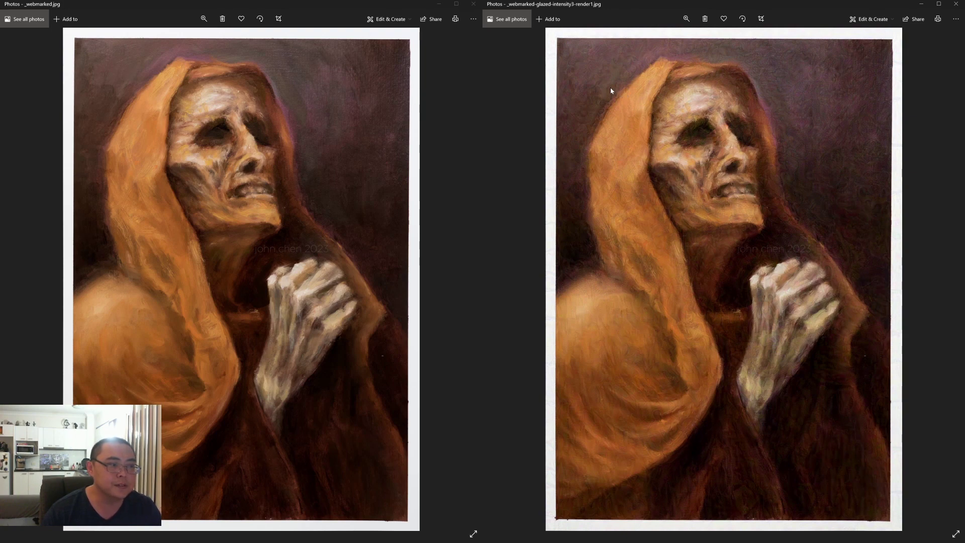
pyautogui.scroll(3, 609, 88)
pyautogui.scroll(3, 602, 134)
pyautogui.scroll(2, 328, 150)
pyautogui.scroll(-3, 328, 150)
pyautogui.scroll(5, 229, 191)
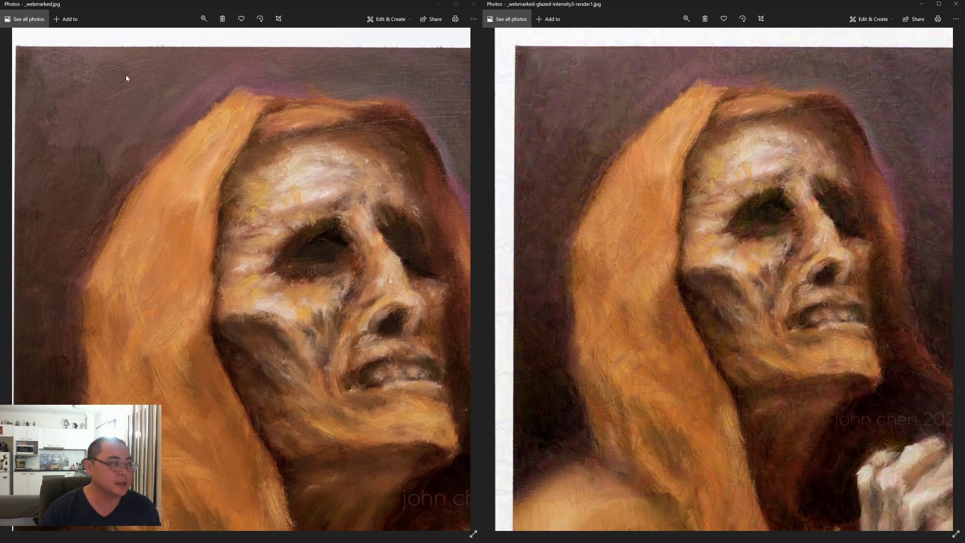
pyautogui.moveTo(133, 99)
pyautogui.mouseDown()
pyautogui.moveTo(123, 102)
pyautogui.moveTo(195, 107)
pyautogui.mouseUp()
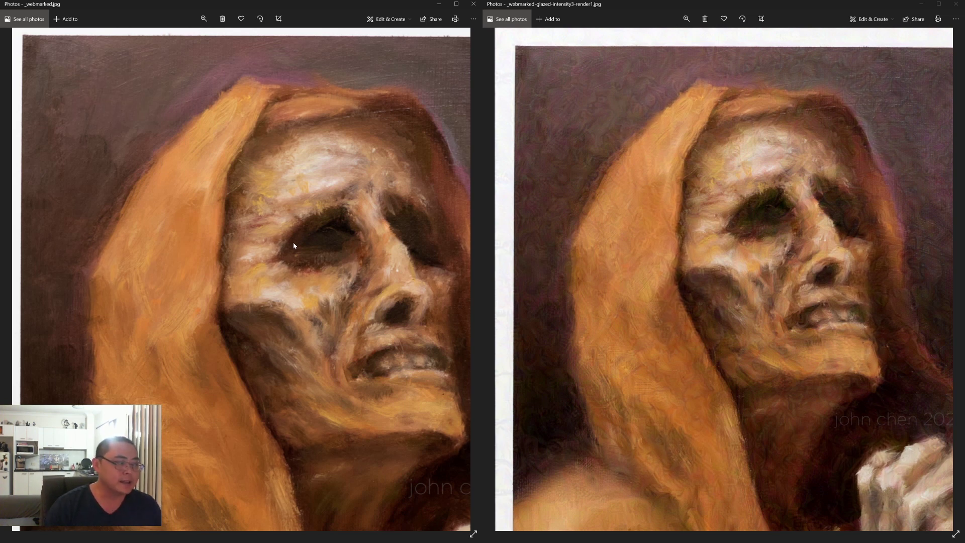
pyautogui.moveTo(293, 246); pyautogui.dragTo(267, 245)
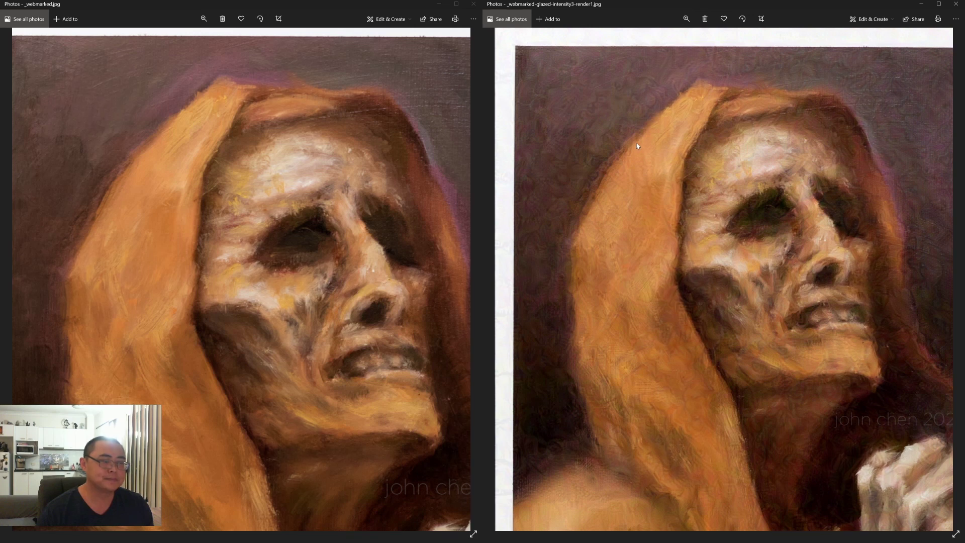
# Pan and zoom to compare raw and glazed faces, then bring up the captioning demo browser
pyautogui.moveTo(637, 143); pyautogui.dragTo(606, 119)
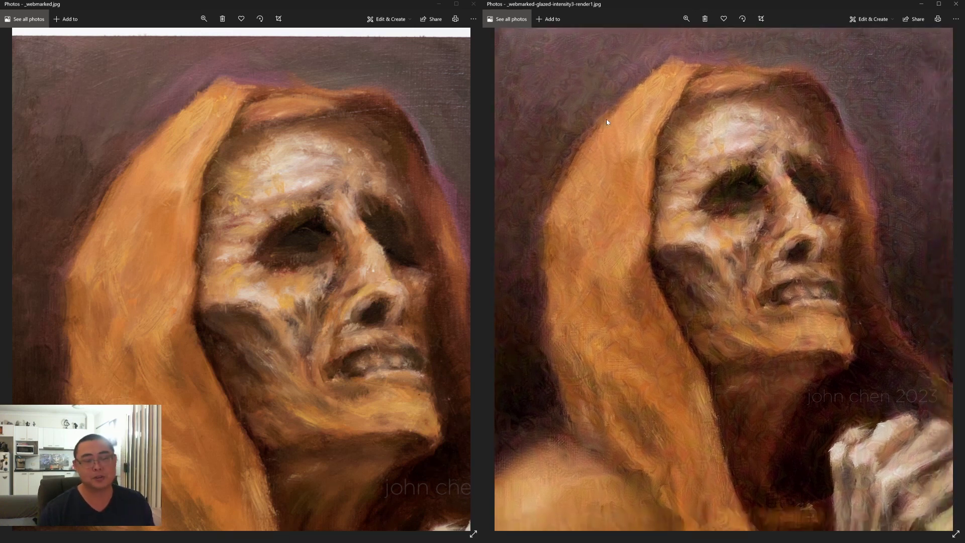
pyautogui.scroll(-1, 659, 128)
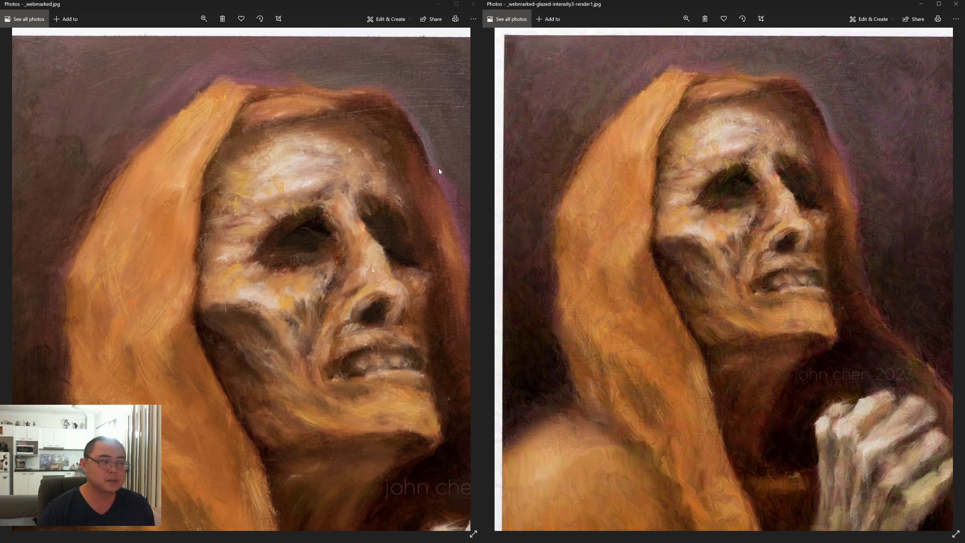
pyautogui.scroll(-2, 369, 178)
pyautogui.scroll(2, 313, 177)
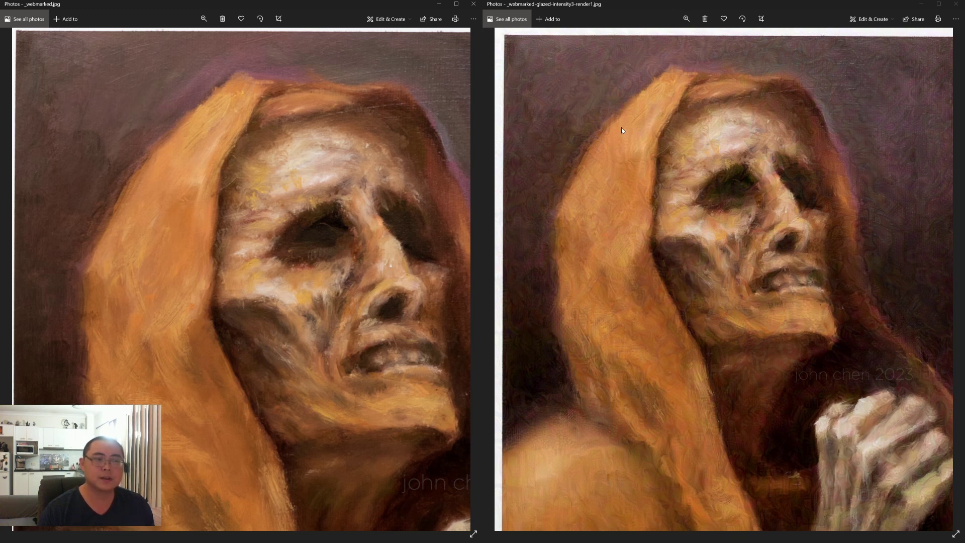
pyautogui.scroll(3, 310, 167)
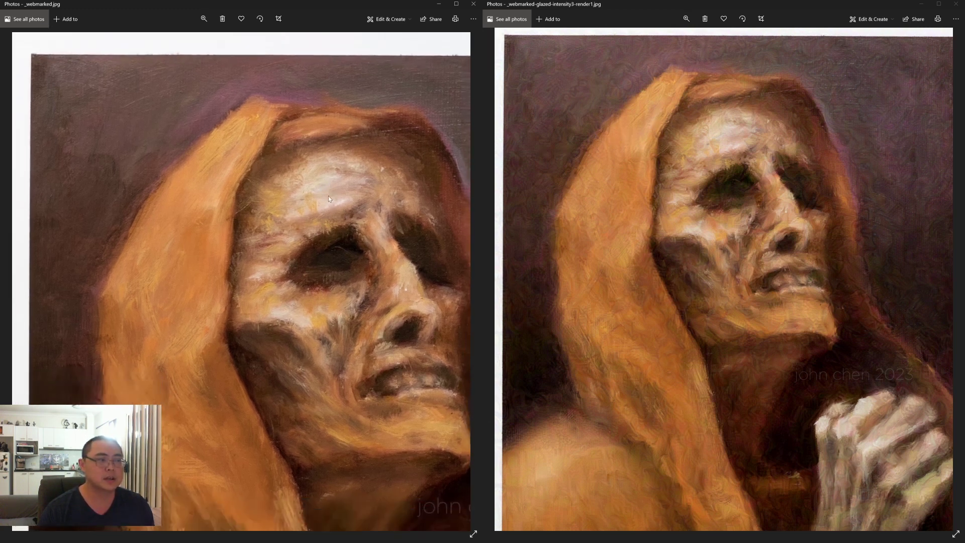
pyautogui.scroll(-3, 351, 190)
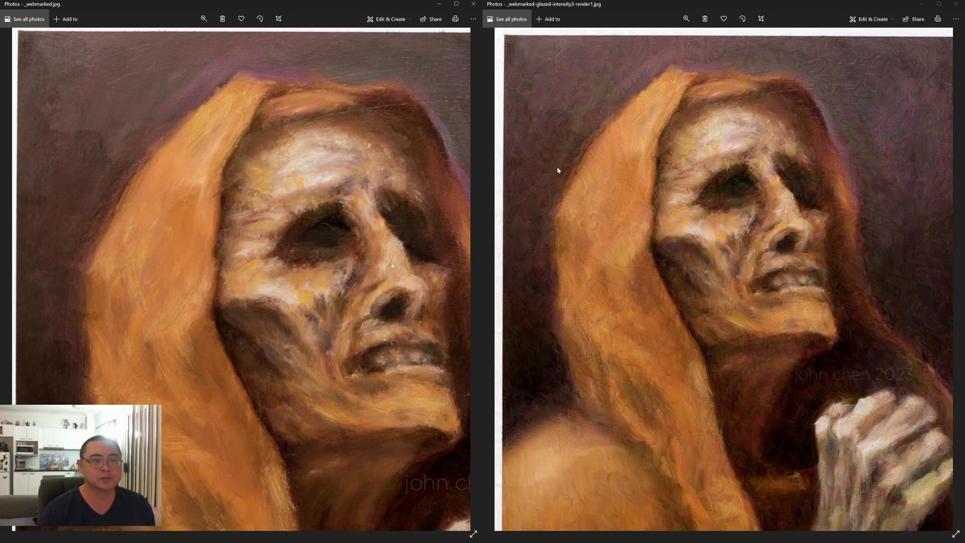
pyautogui.scroll(-1, 560, 167)
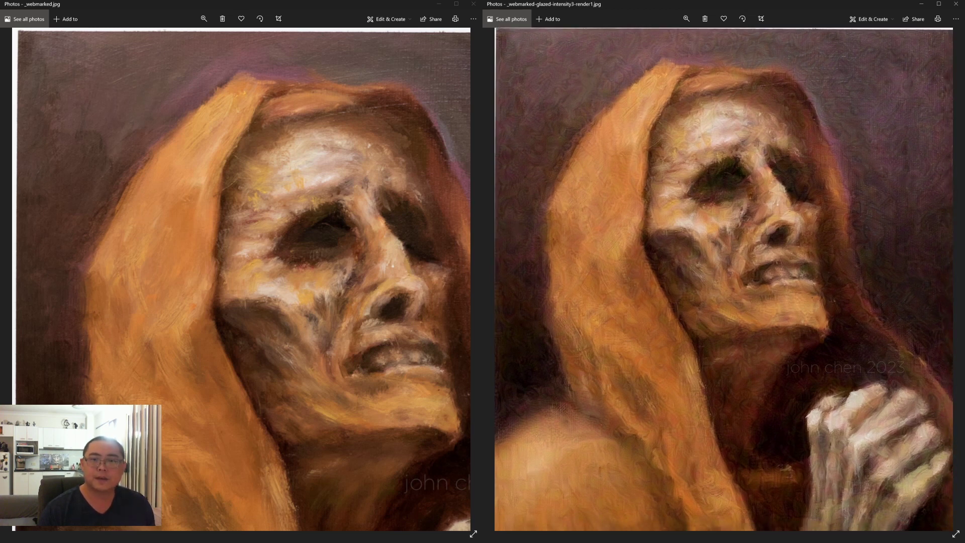
pyautogui.hotkey('alt', 'Tab')
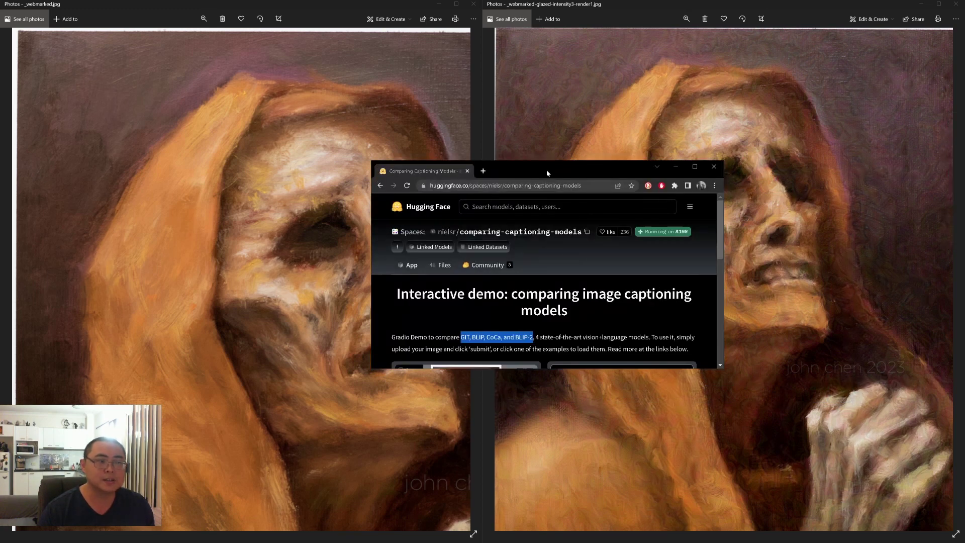
# Maximize the Chrome window showing the Hugging Face captioning comparison demo
pyautogui.doubleClick(547, 170)
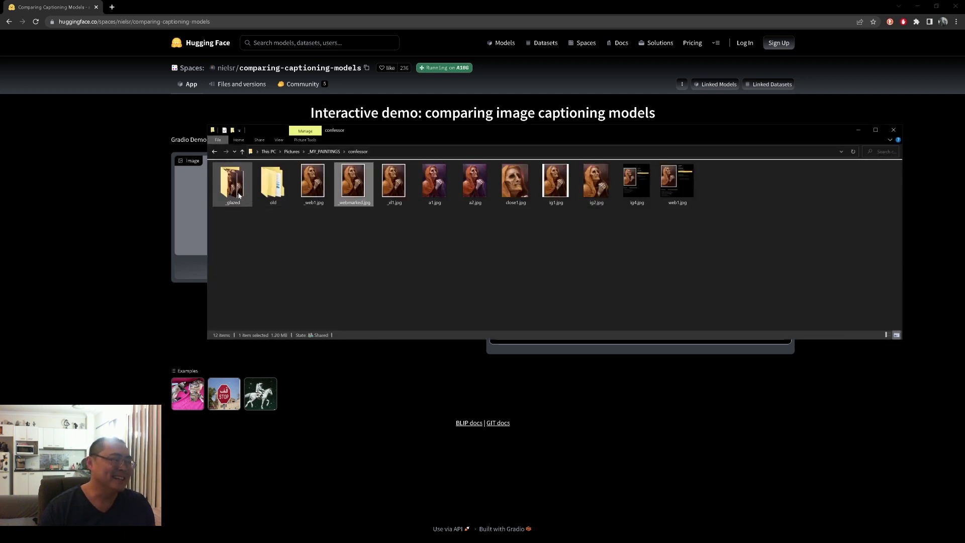
# Move the Explorer window below the demo's model captions and open the _glazed folder
pyautogui.click(239, 194)
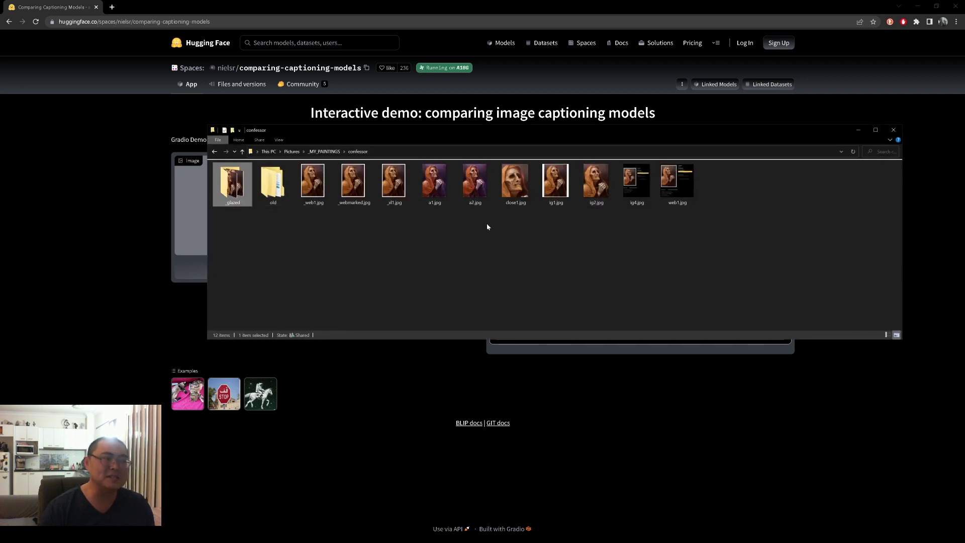
pyautogui.moveTo(580, 137); pyautogui.dragTo(611, 271)
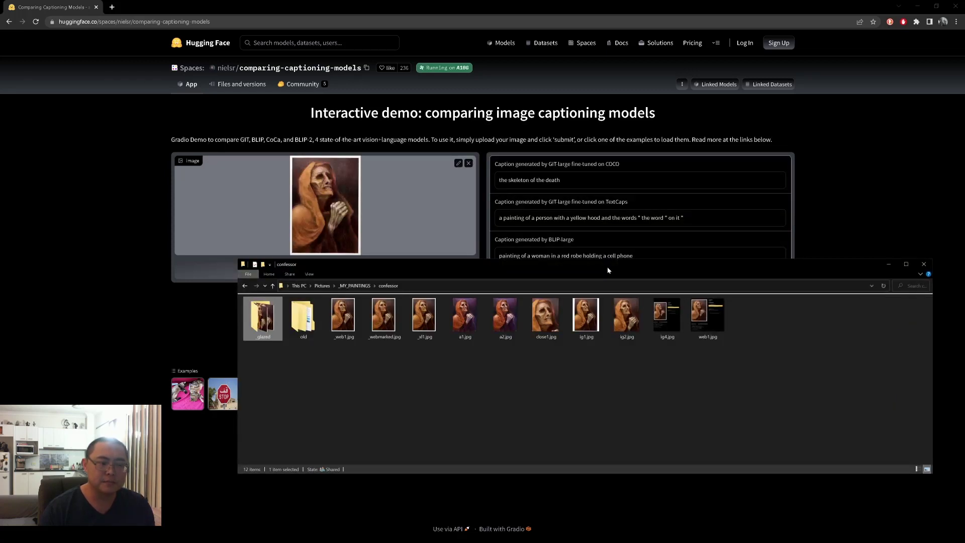
pyautogui.moveTo(608, 271); pyautogui.dragTo(389, 264)
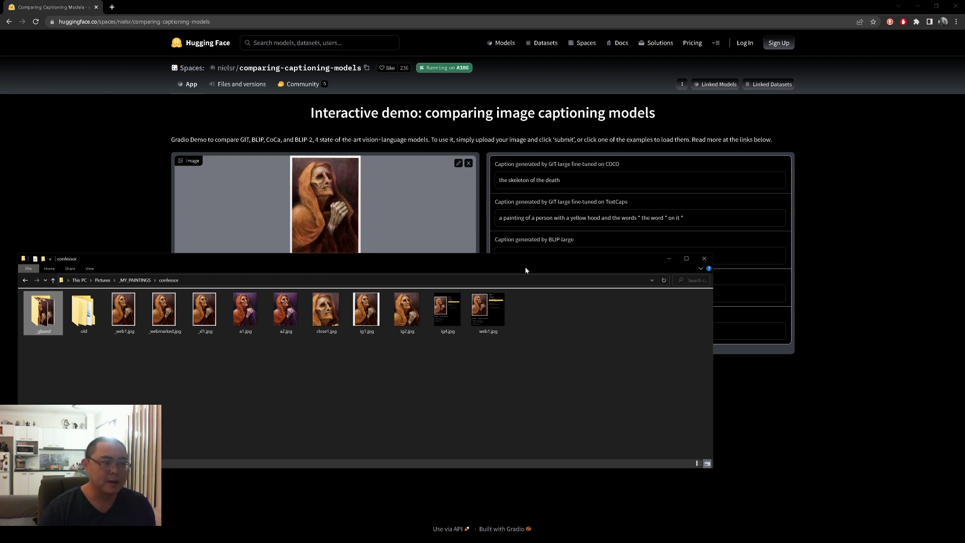
pyautogui.moveTo(525, 270)
pyautogui.mouseDown()
pyautogui.moveTo(524, 261)
pyautogui.moveTo(530, 269)
pyautogui.mouseUp()
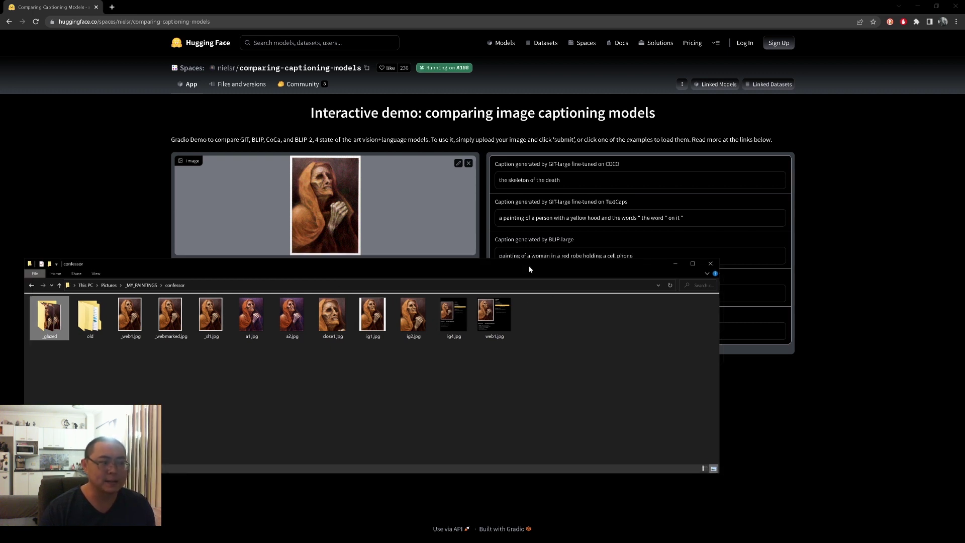
pyautogui.doubleClick(54, 324)
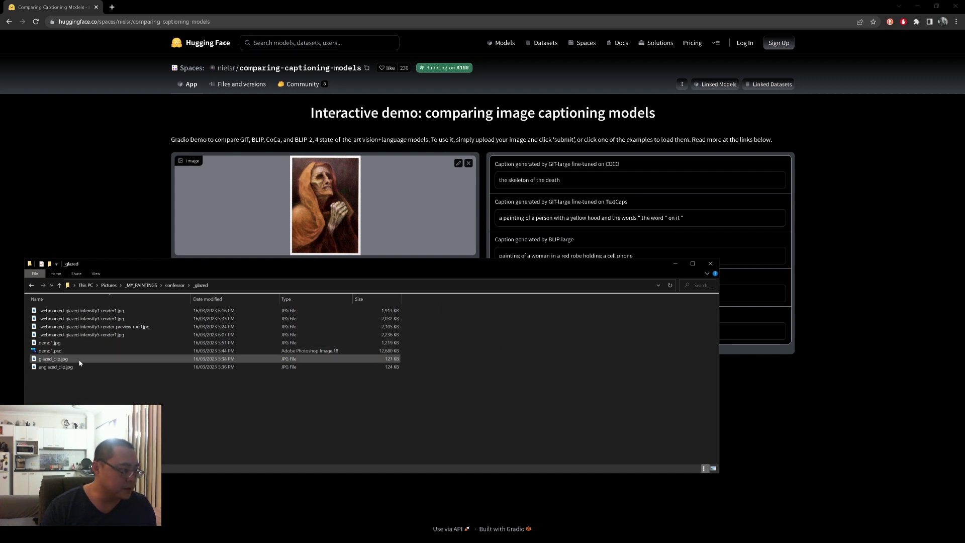
# Open demo1.jpg from the _glazed folder in Photos and zoom in
pyautogui.doubleClick(90, 342)
pyautogui.scroll(4, 387, 139)
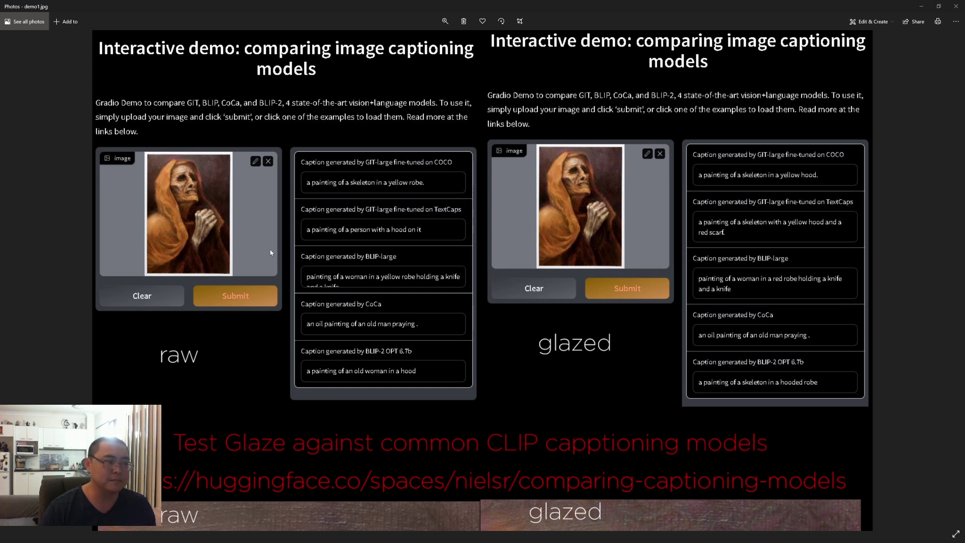
# Zoom through demo1.jpg comparing BLIP-2's raw 'old woman' and glazed 'skeleton' captions
pyautogui.scroll(1, 270, 249)
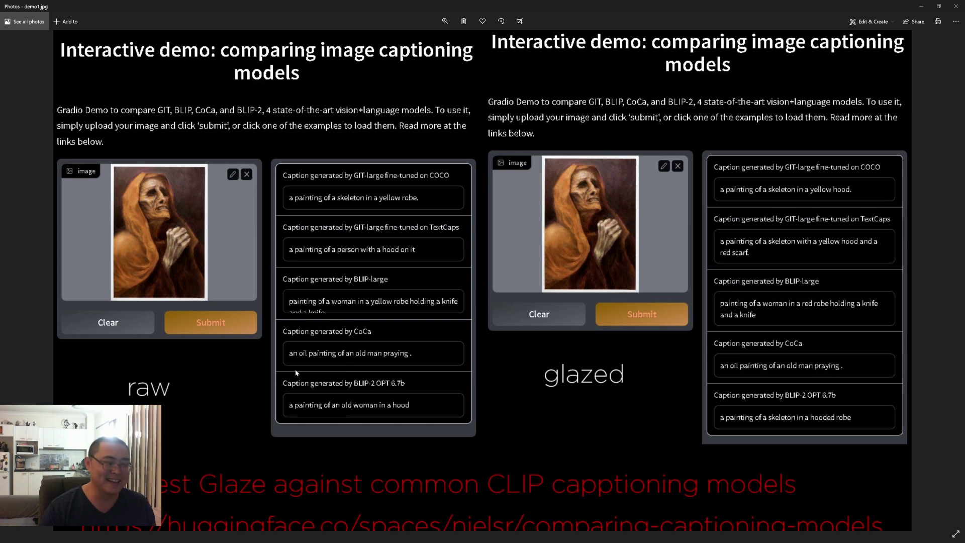
pyautogui.scroll(1, 300, 365)
pyautogui.scroll(-1, 301, 361)
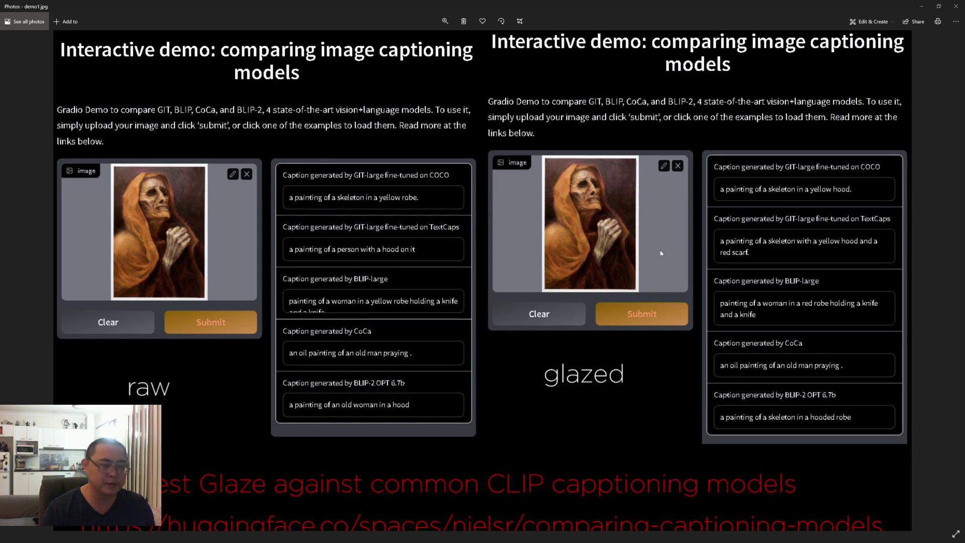
pyautogui.scroll(-5, 662, 253)
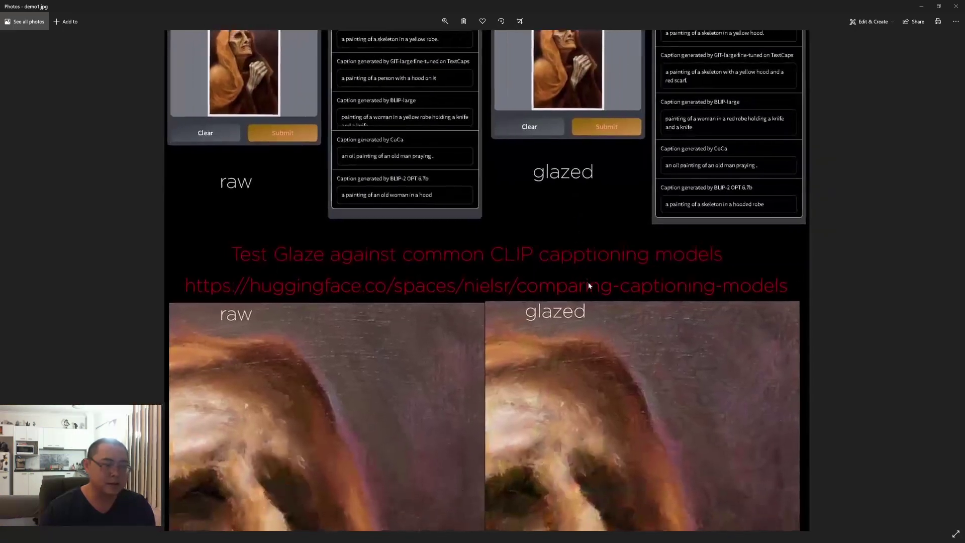
pyautogui.scroll(-5, 579, 299)
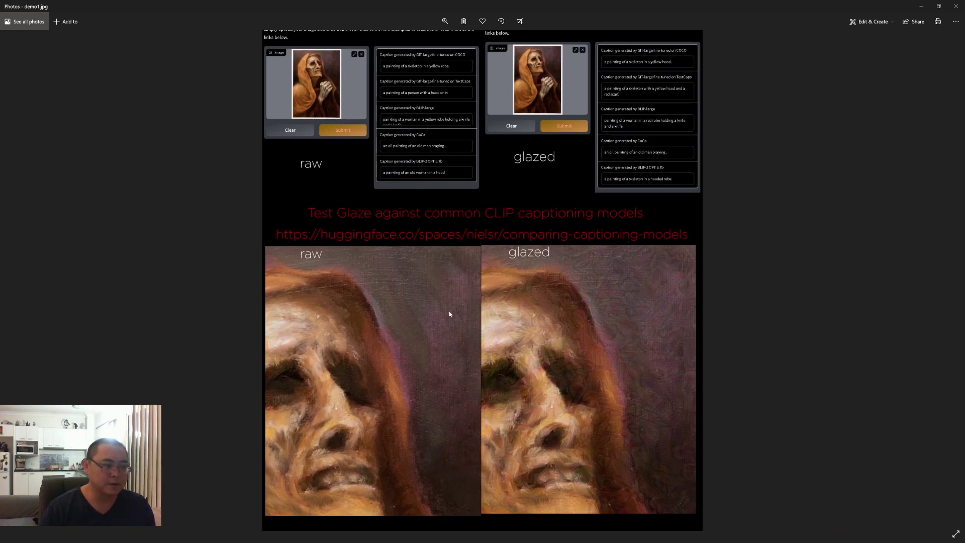
pyautogui.scroll(3, 449, 315)
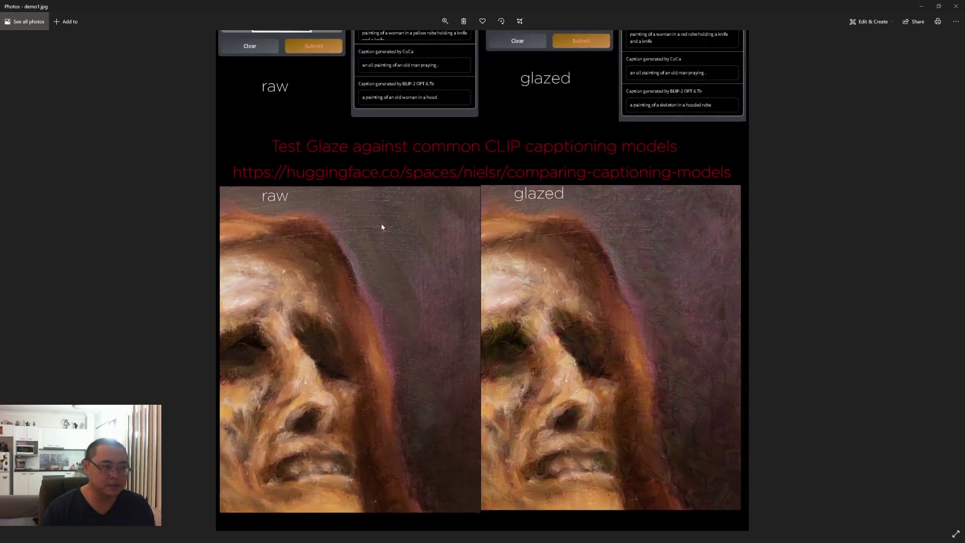
pyautogui.scroll(1, 378, 229)
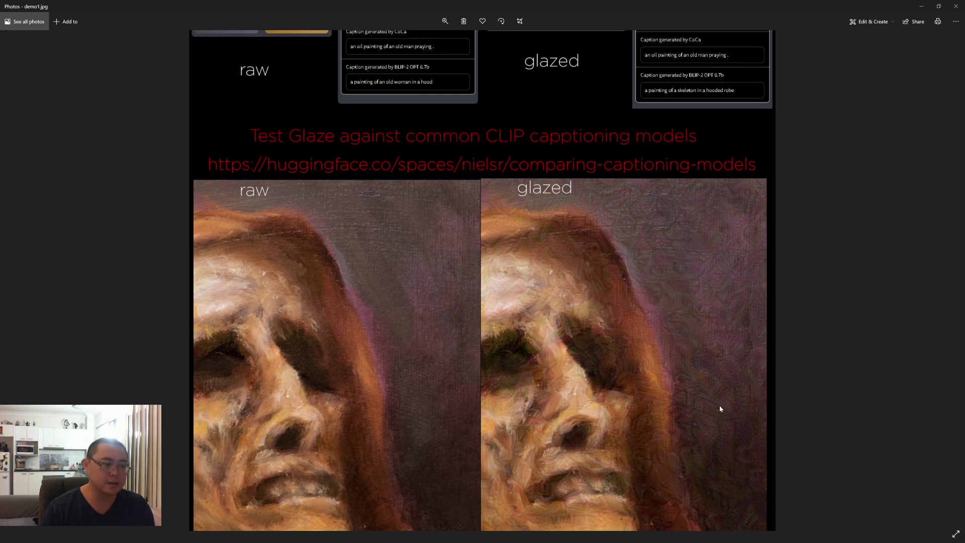
pyautogui.scroll(-1, 581, 329)
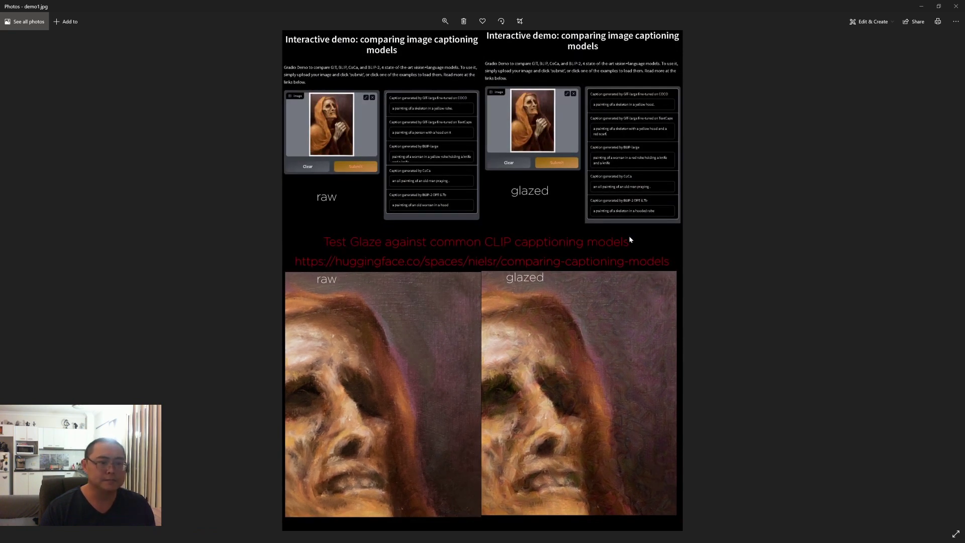
pyautogui.click(921, 6)
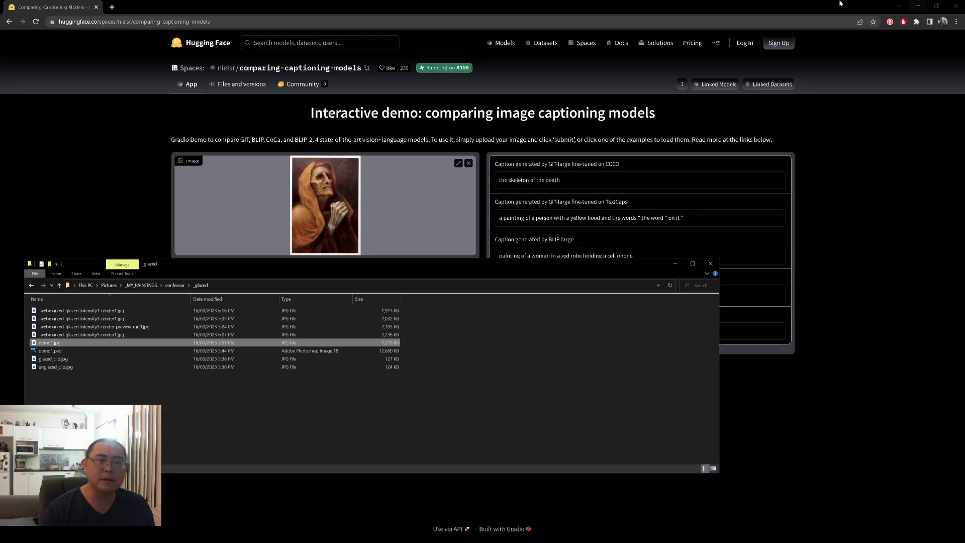